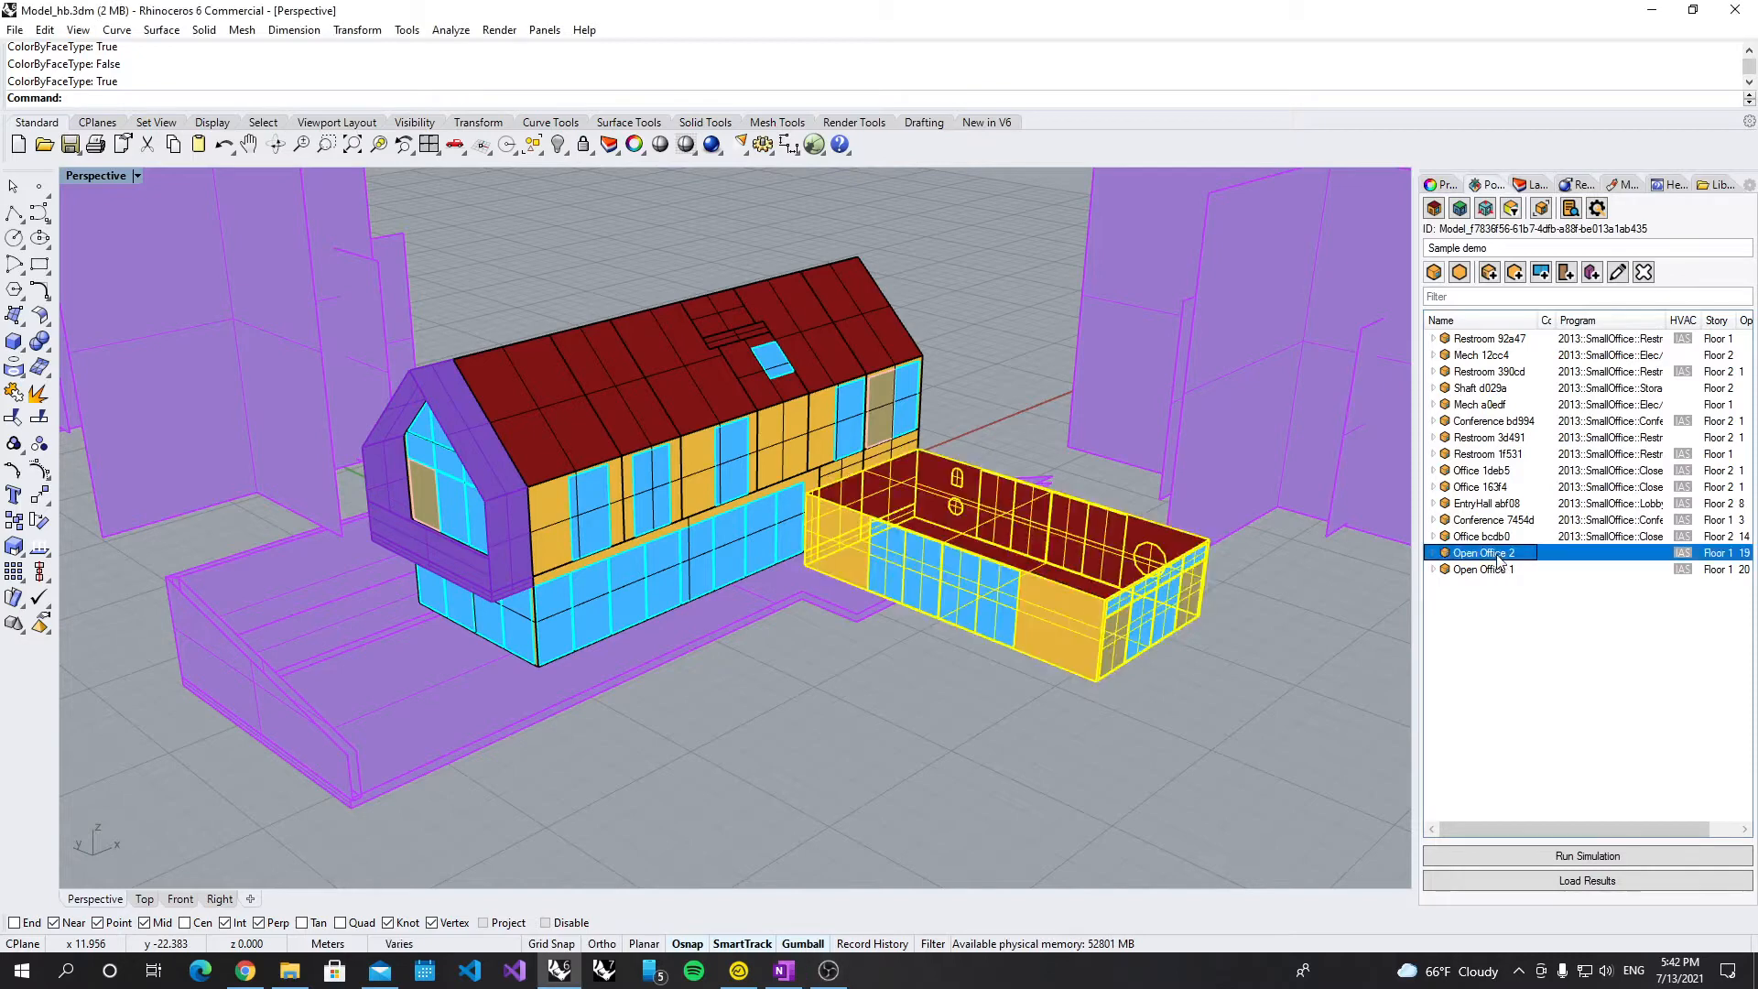
# Step: Turn off Unoccupied, No Loads for rooms Open Office 1 and Open Office 2 together and open their program type selection
pyautogui.keyDown('ctrl'); pyautogui.click(1501, 569); pyautogui.keyUp('ctrl')
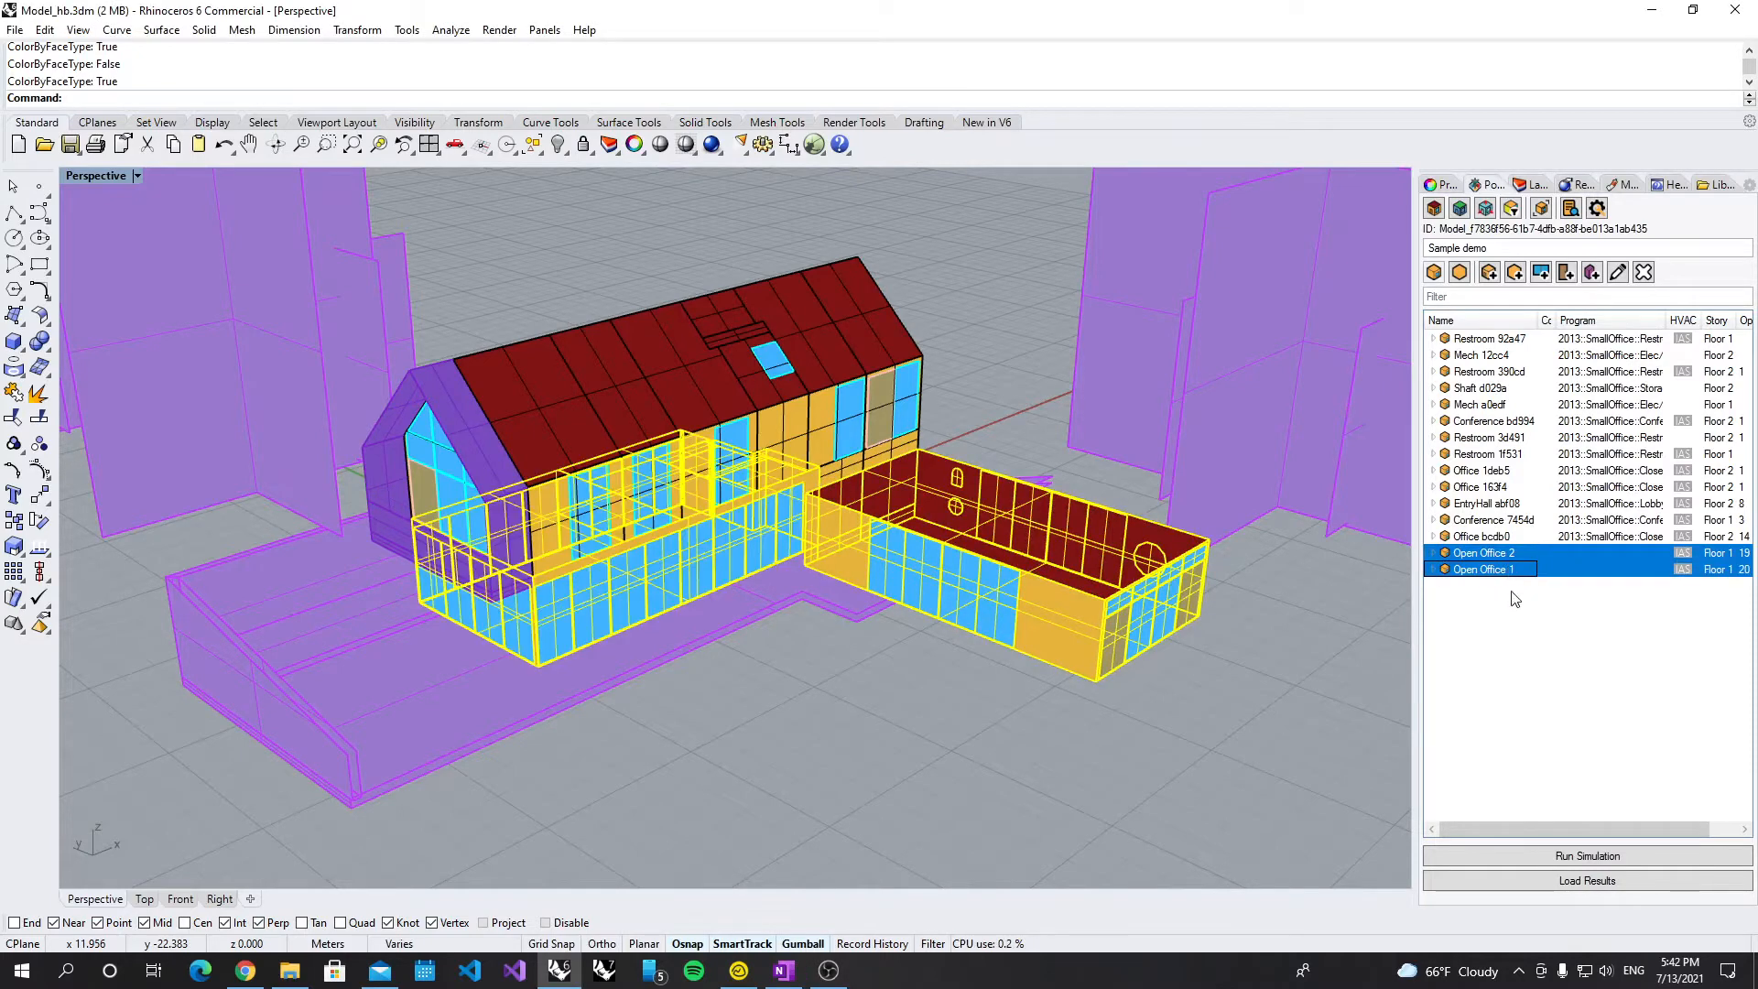
pyautogui.rightClick(1513, 555)
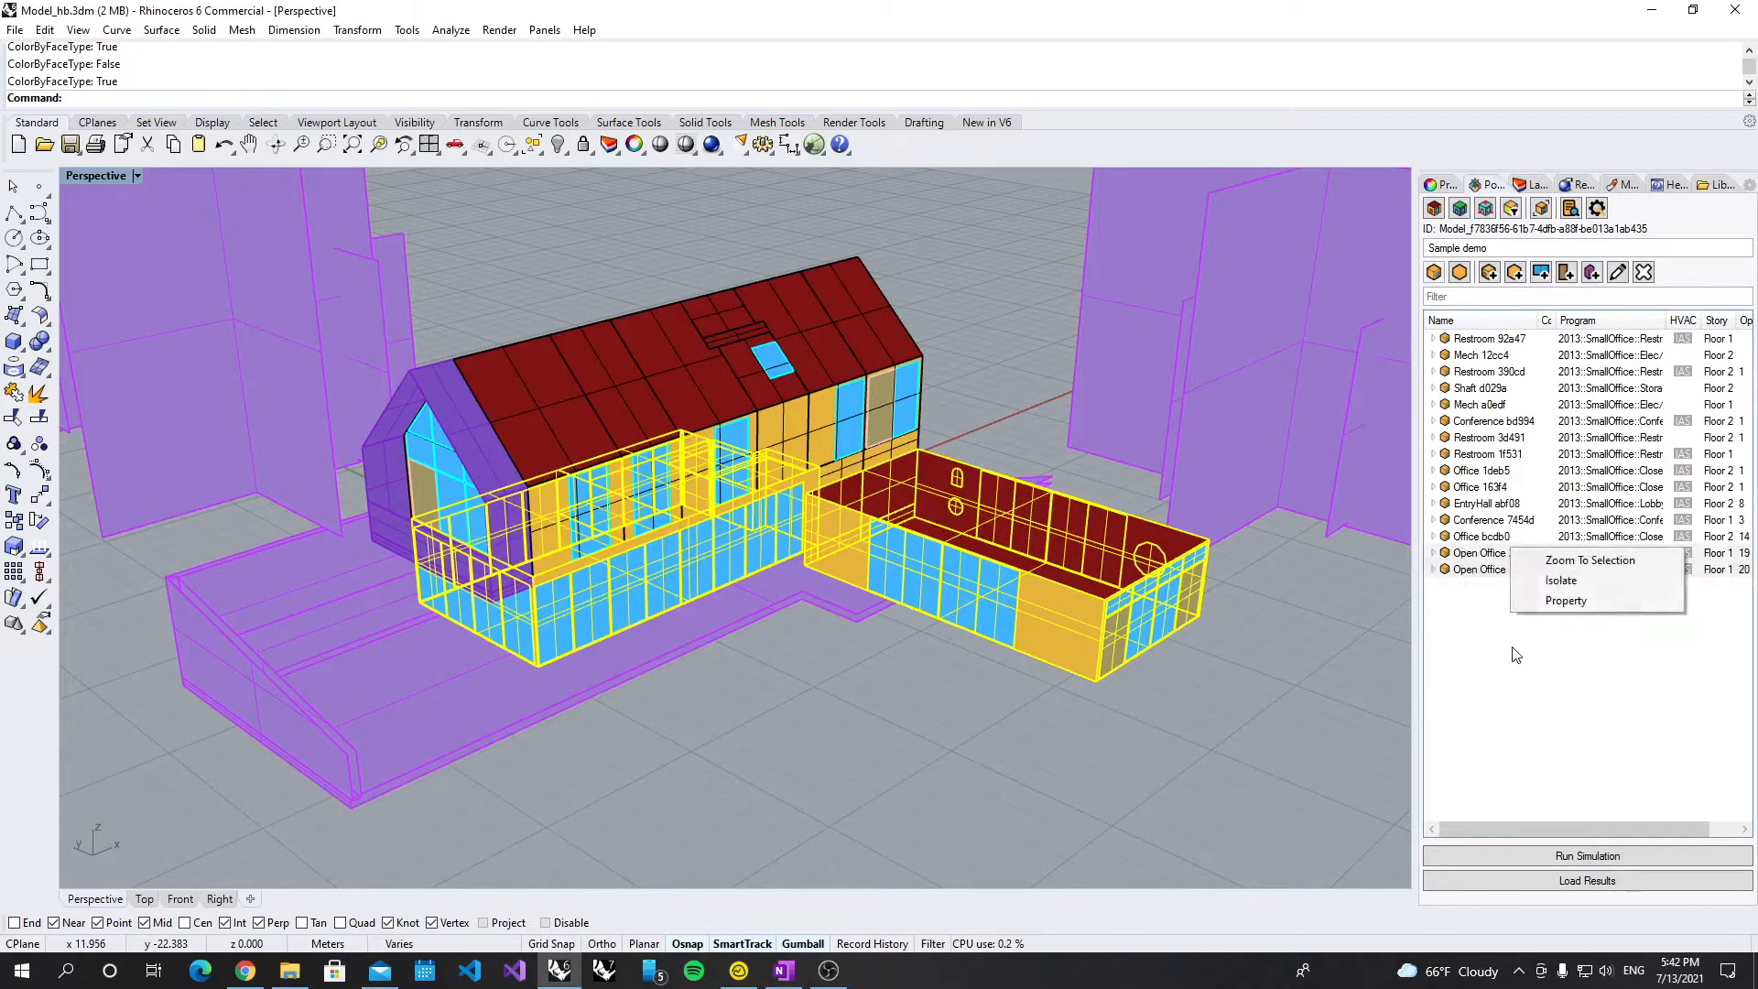
pyautogui.click(1568, 600)
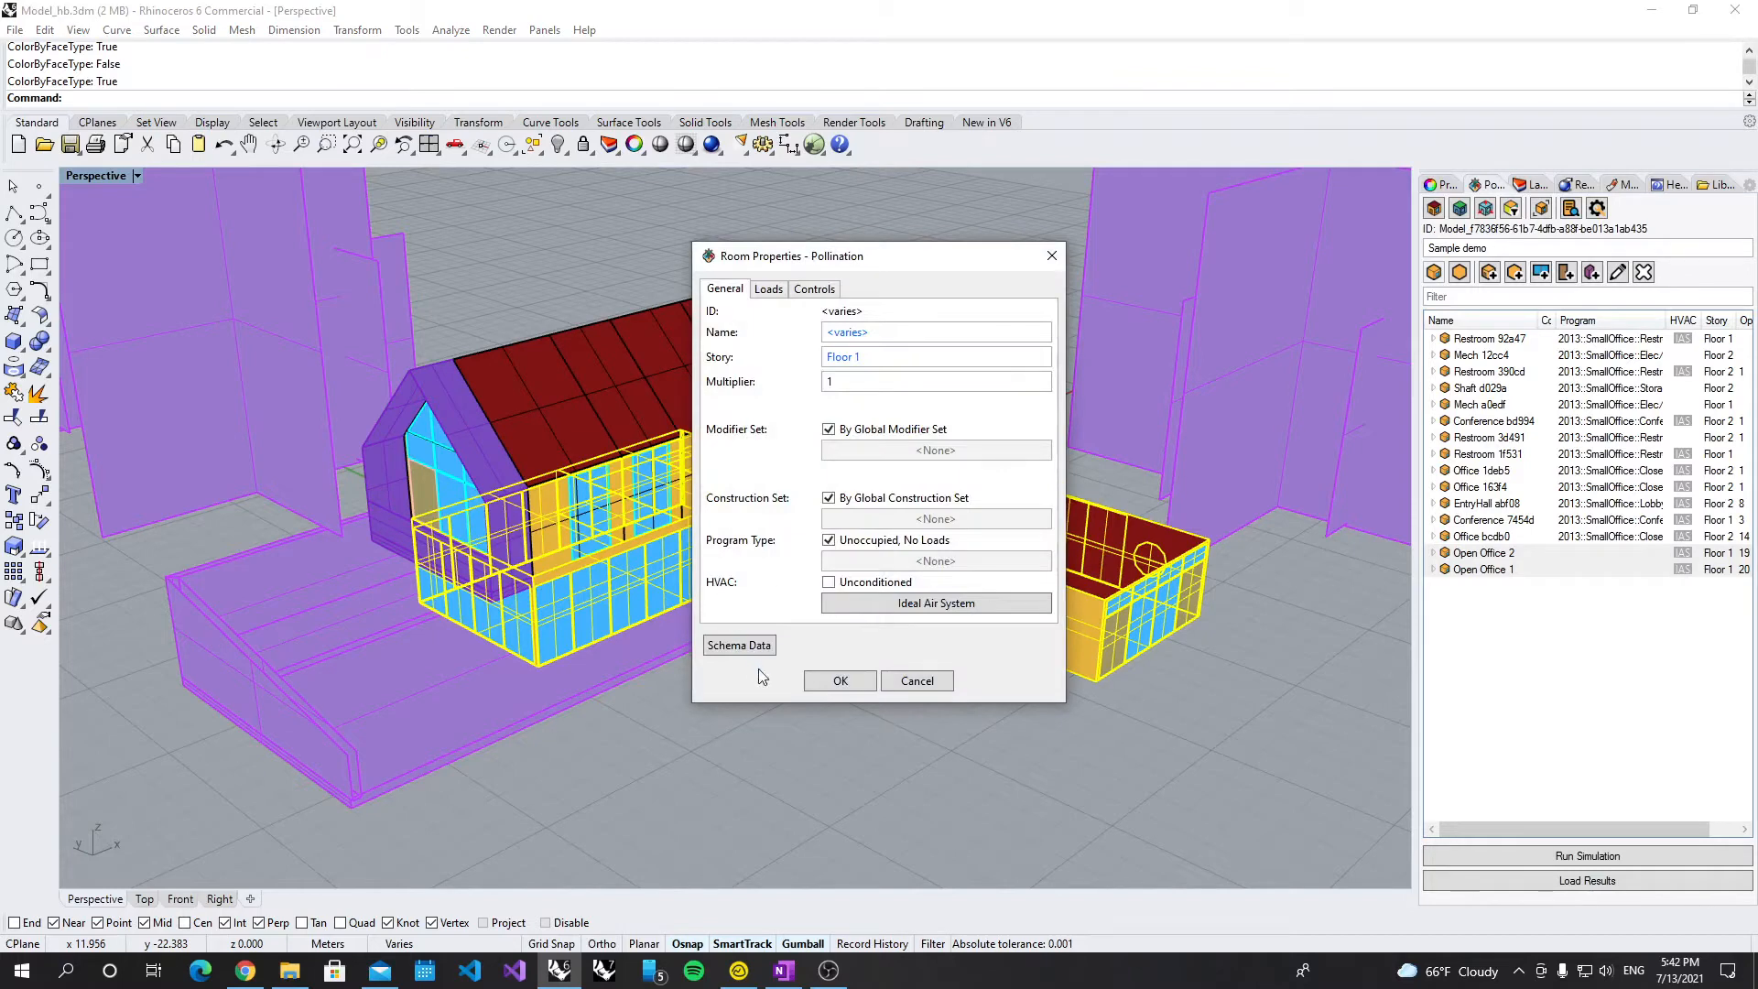
pyautogui.click(828, 540)
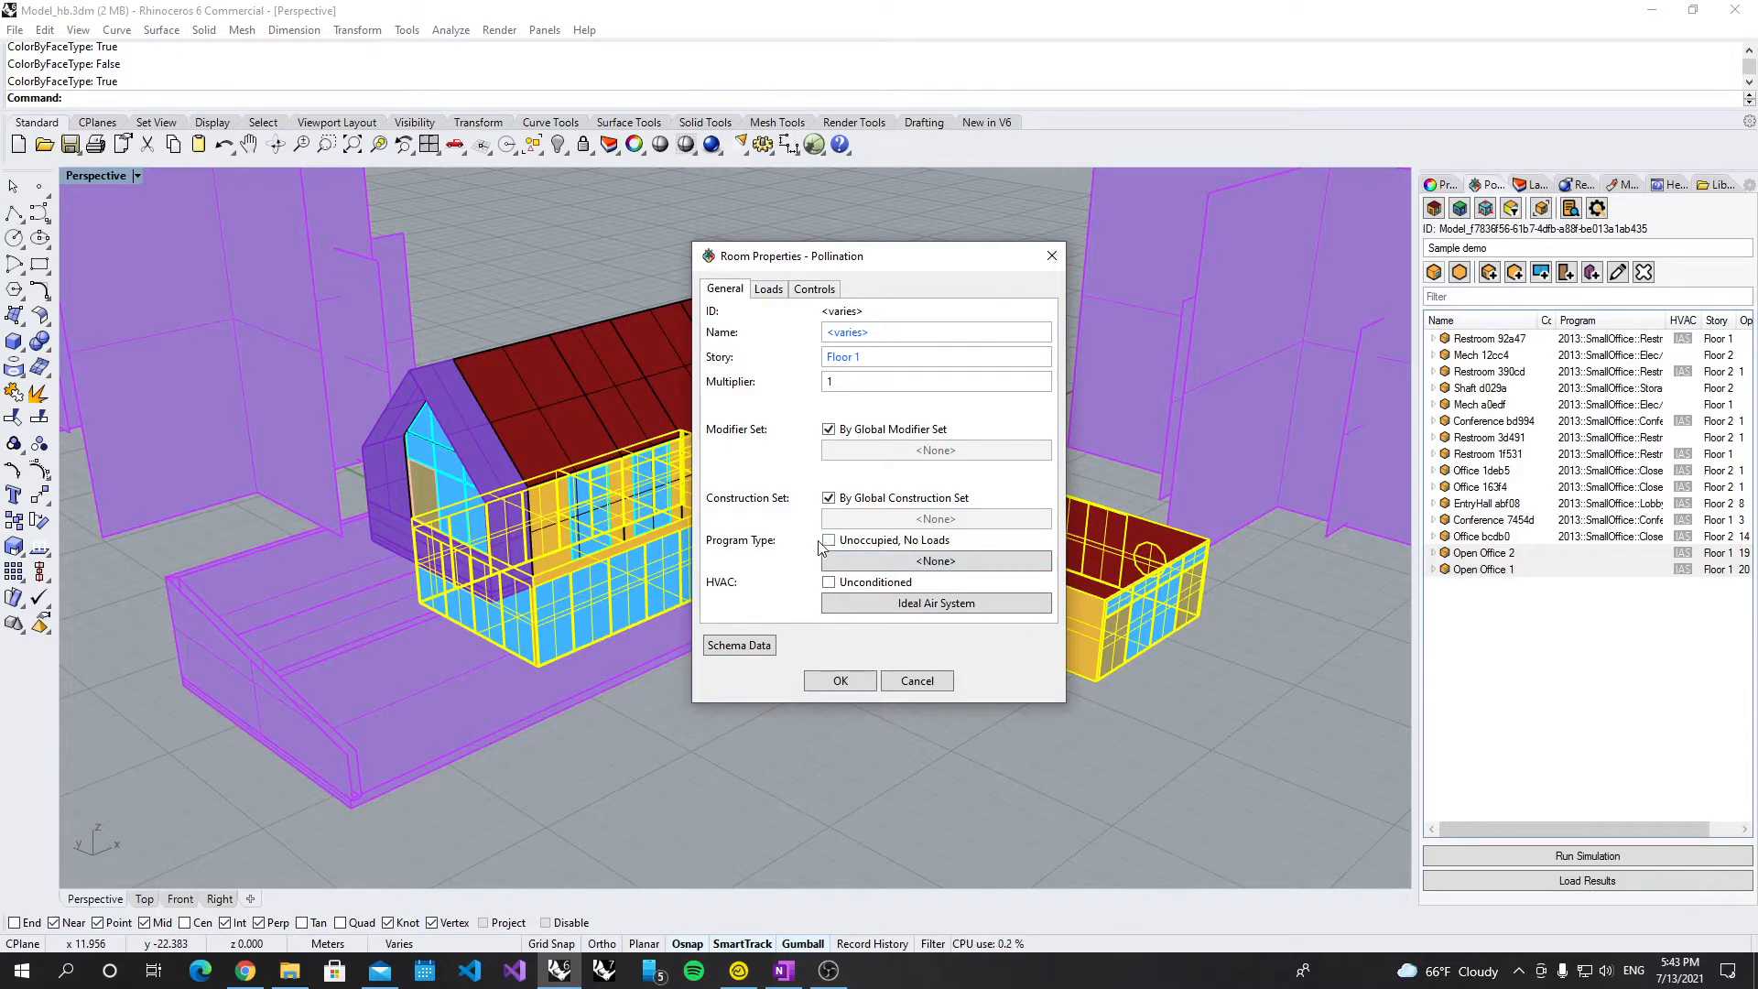
pyautogui.click(898, 561)
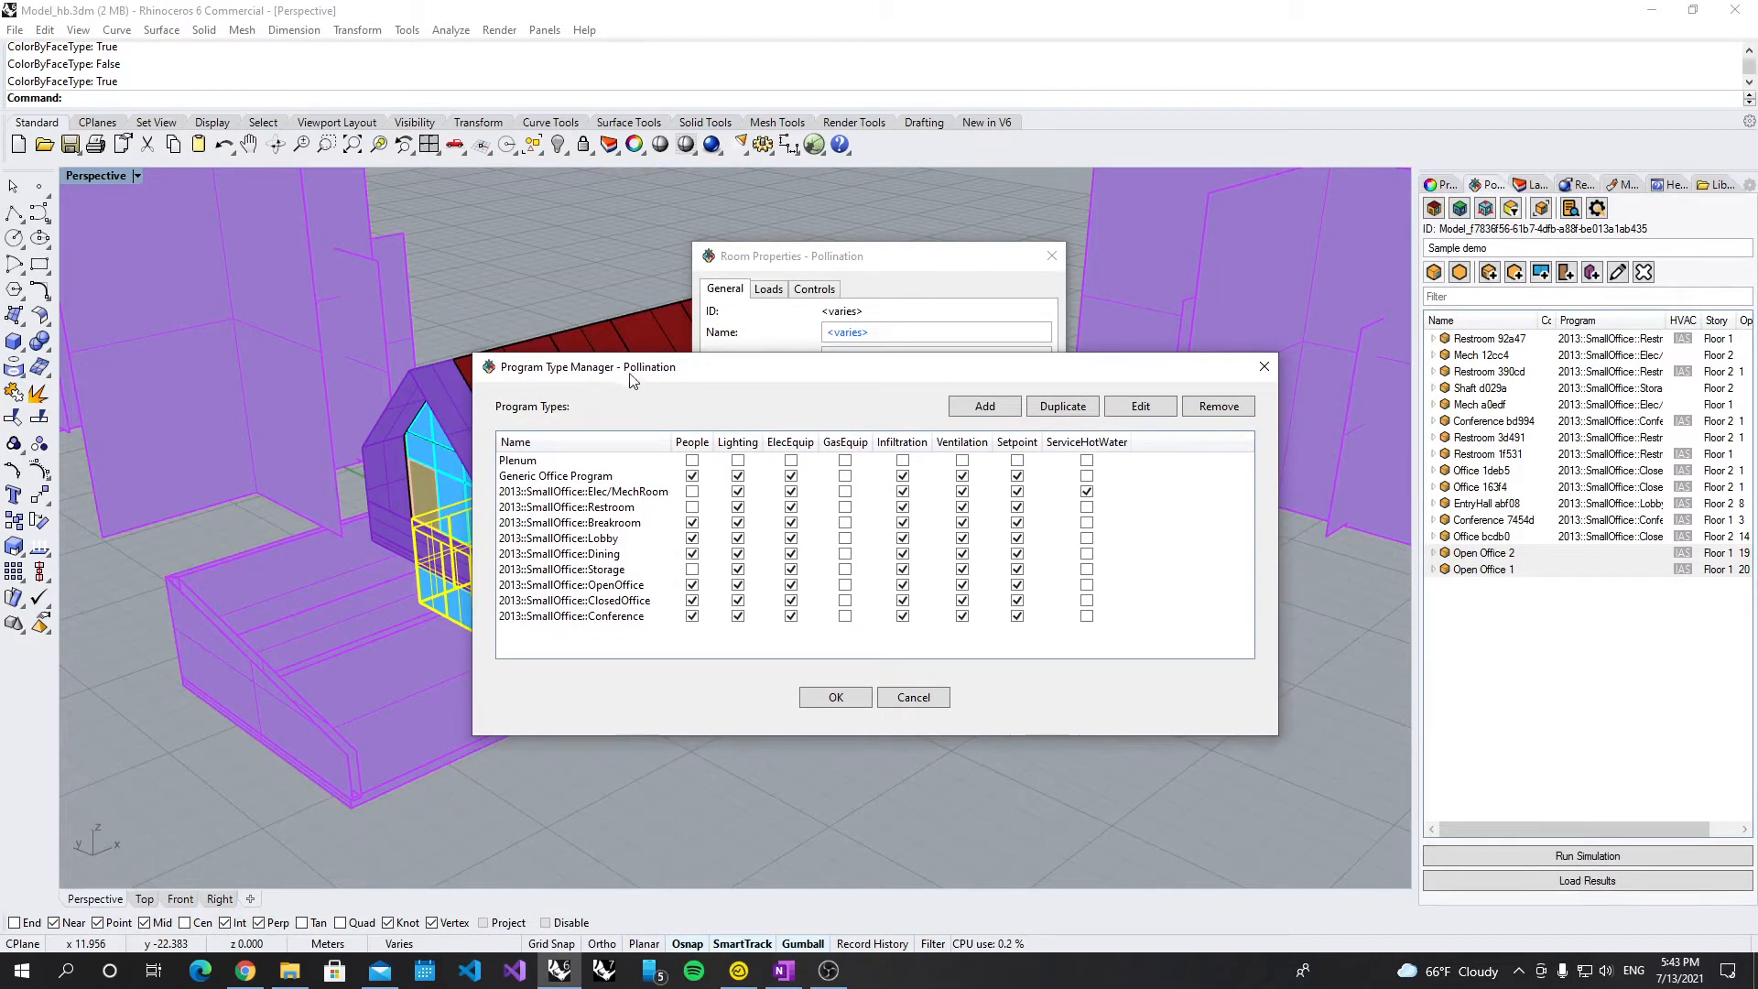
# Step: Examine the vintages, building types and SmallOffice program types offered by the OpenStudio Standards, without adding one
pyautogui.click(978, 416)
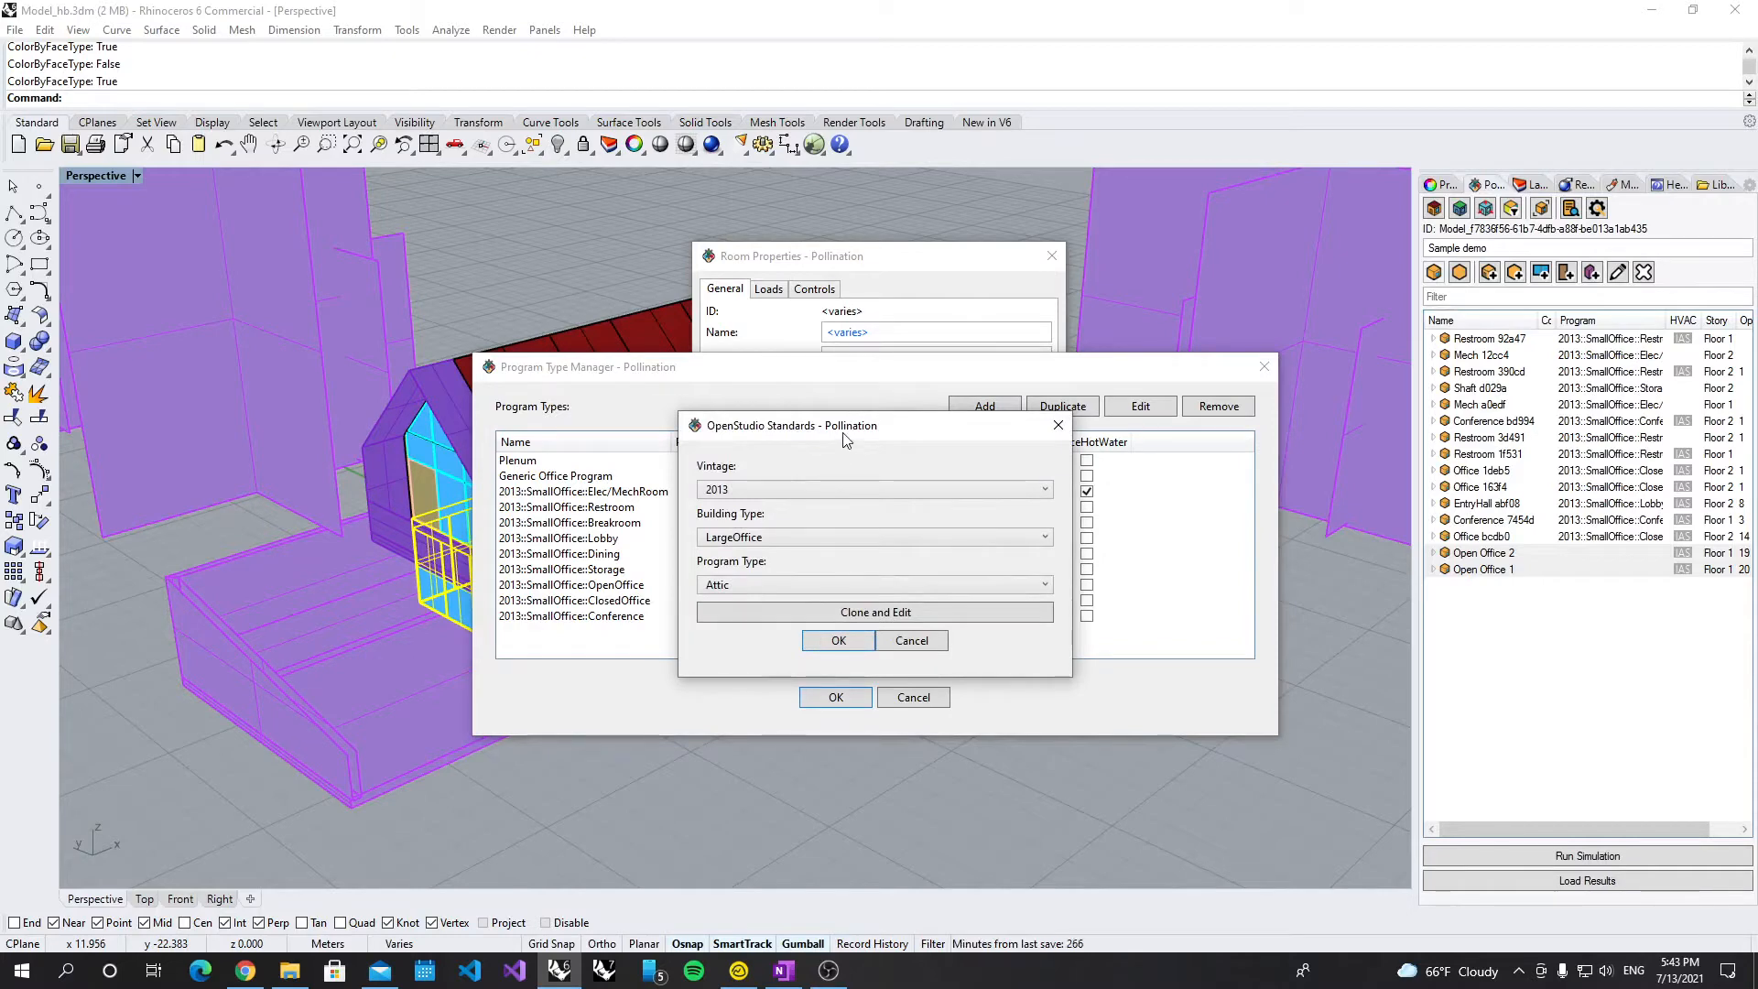
pyautogui.click(803, 489)
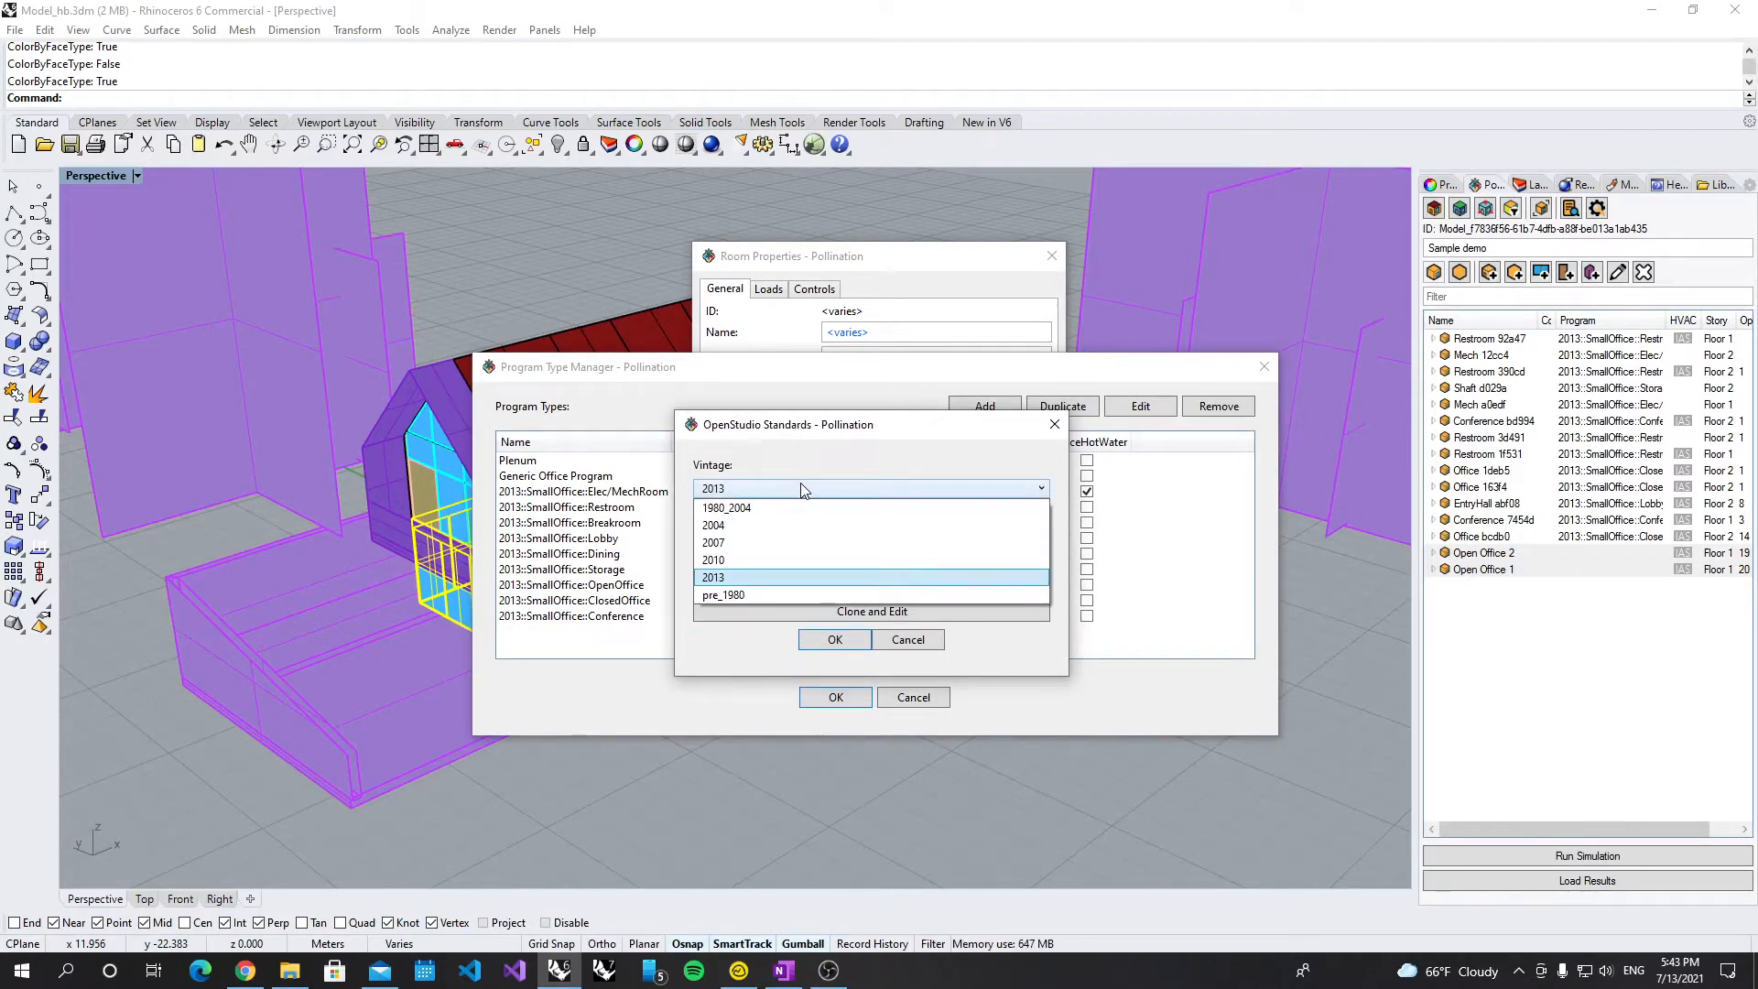
pyautogui.click(725, 578)
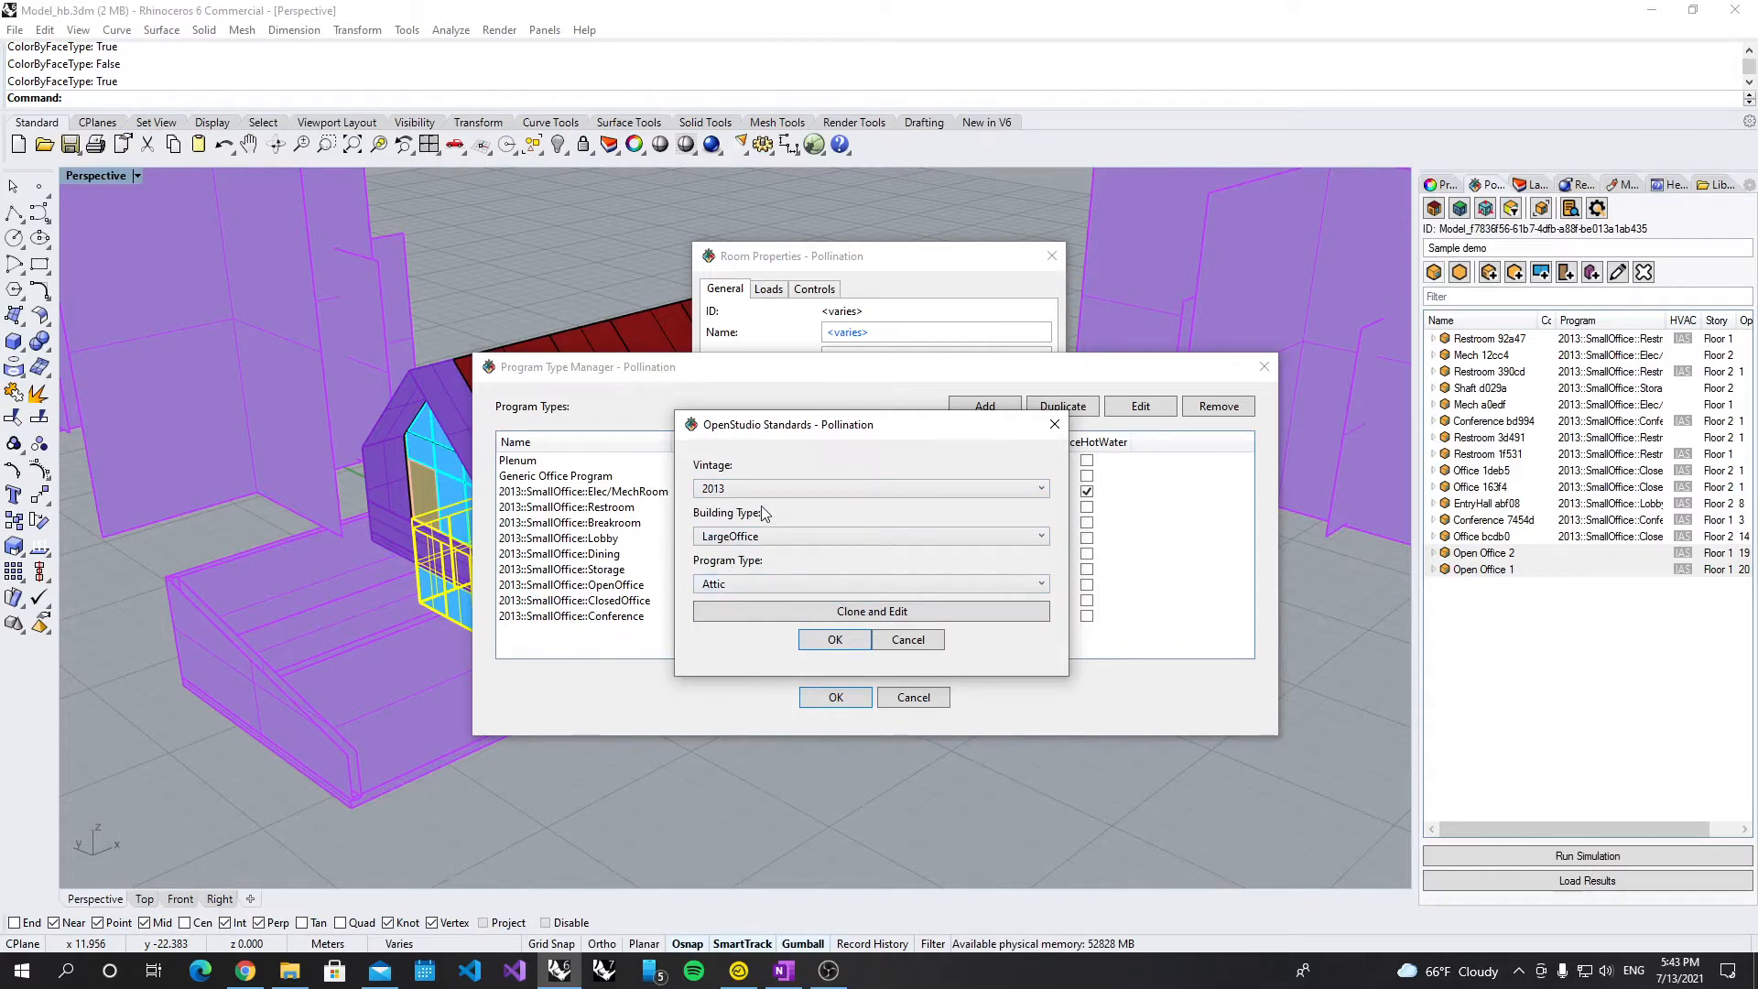
pyautogui.click(761, 491)
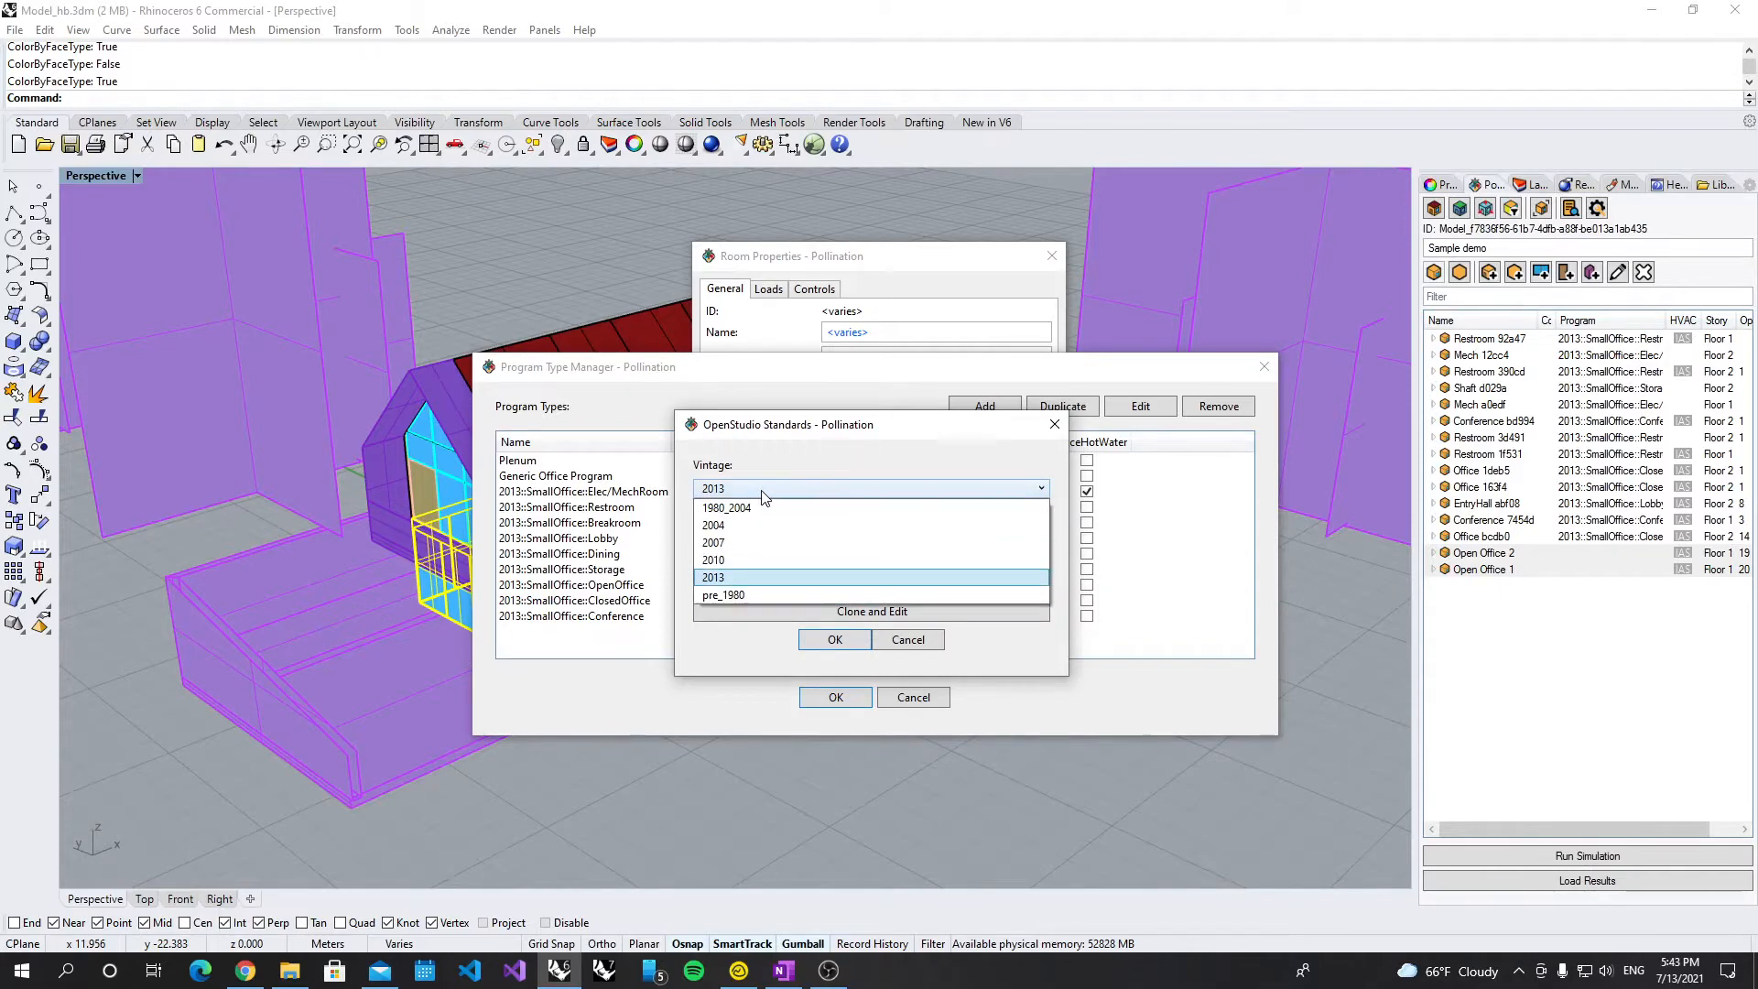
pyautogui.click(739, 579)
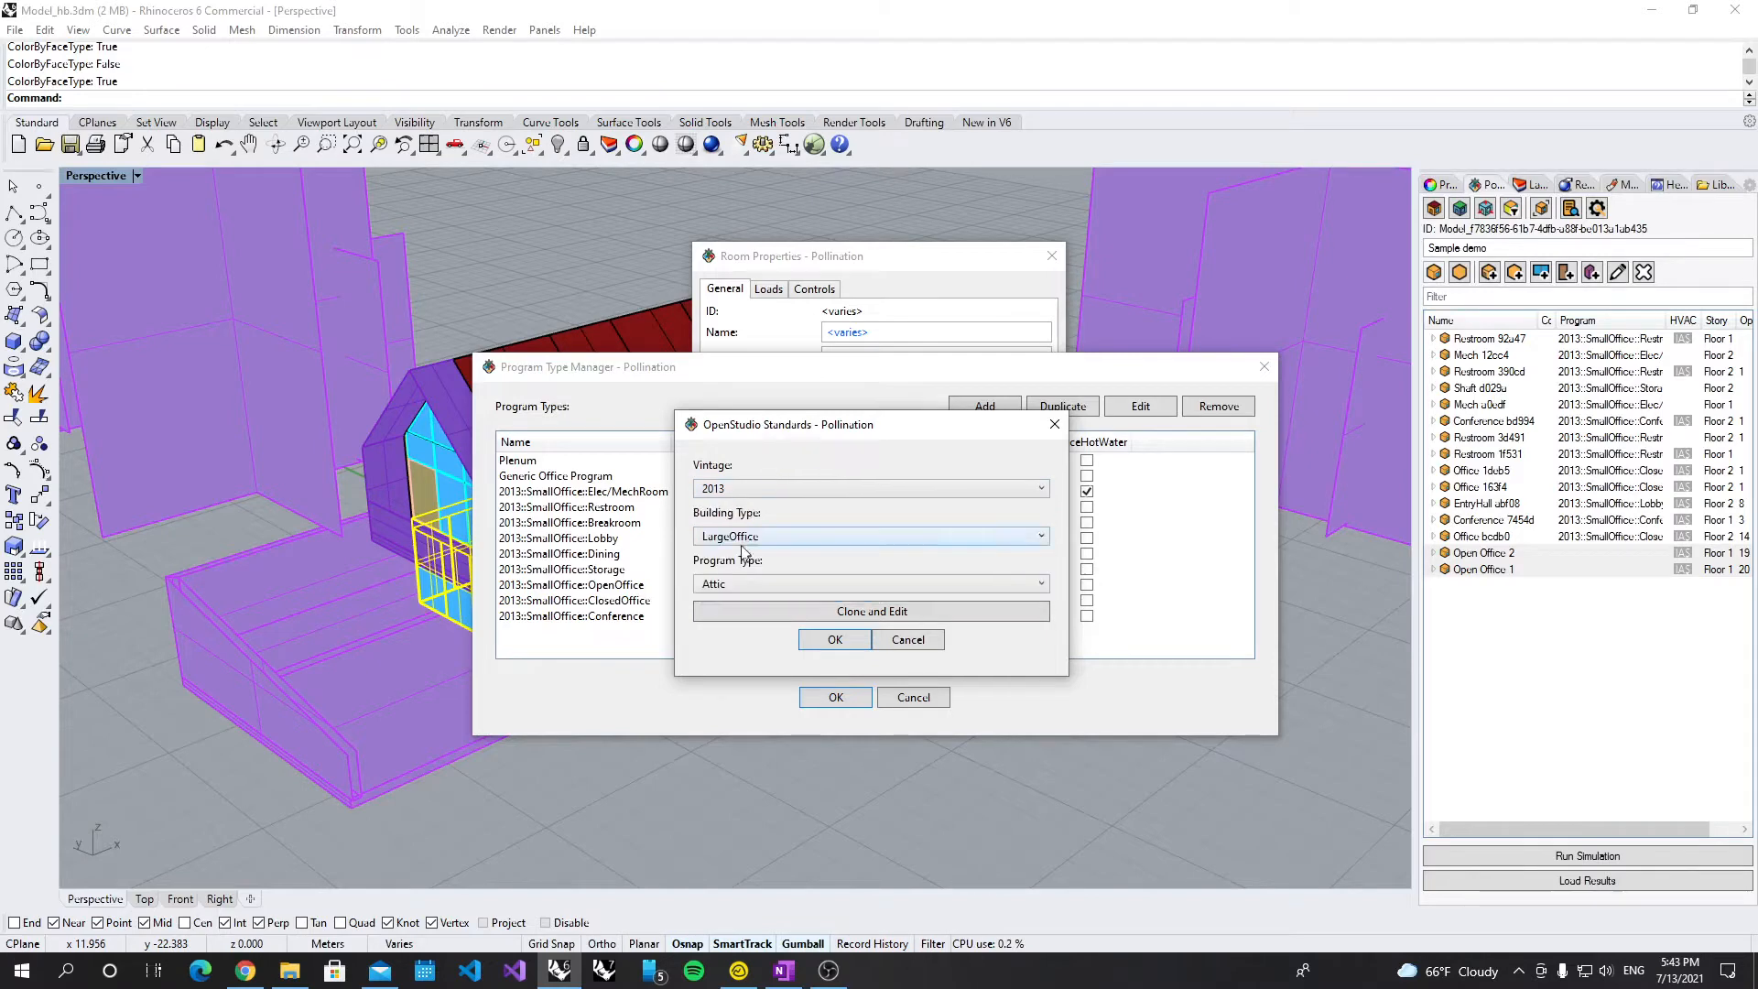
pyautogui.click(732, 540)
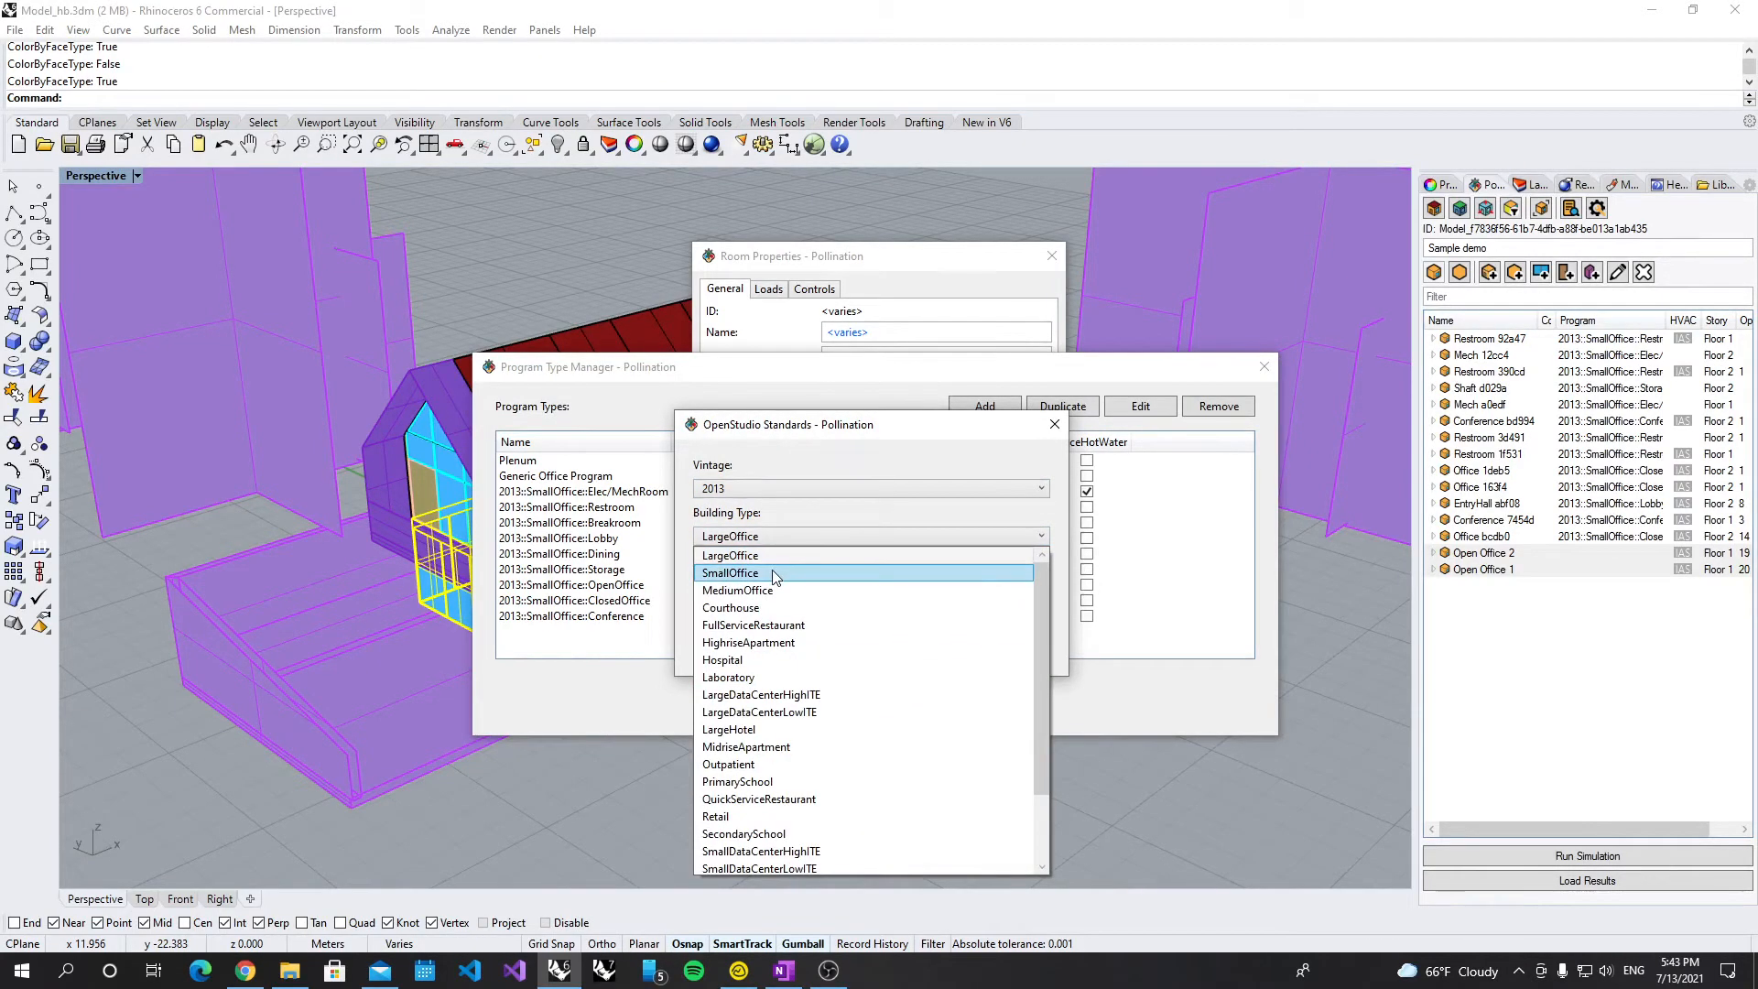
pyautogui.scroll(-2, 788, 678)
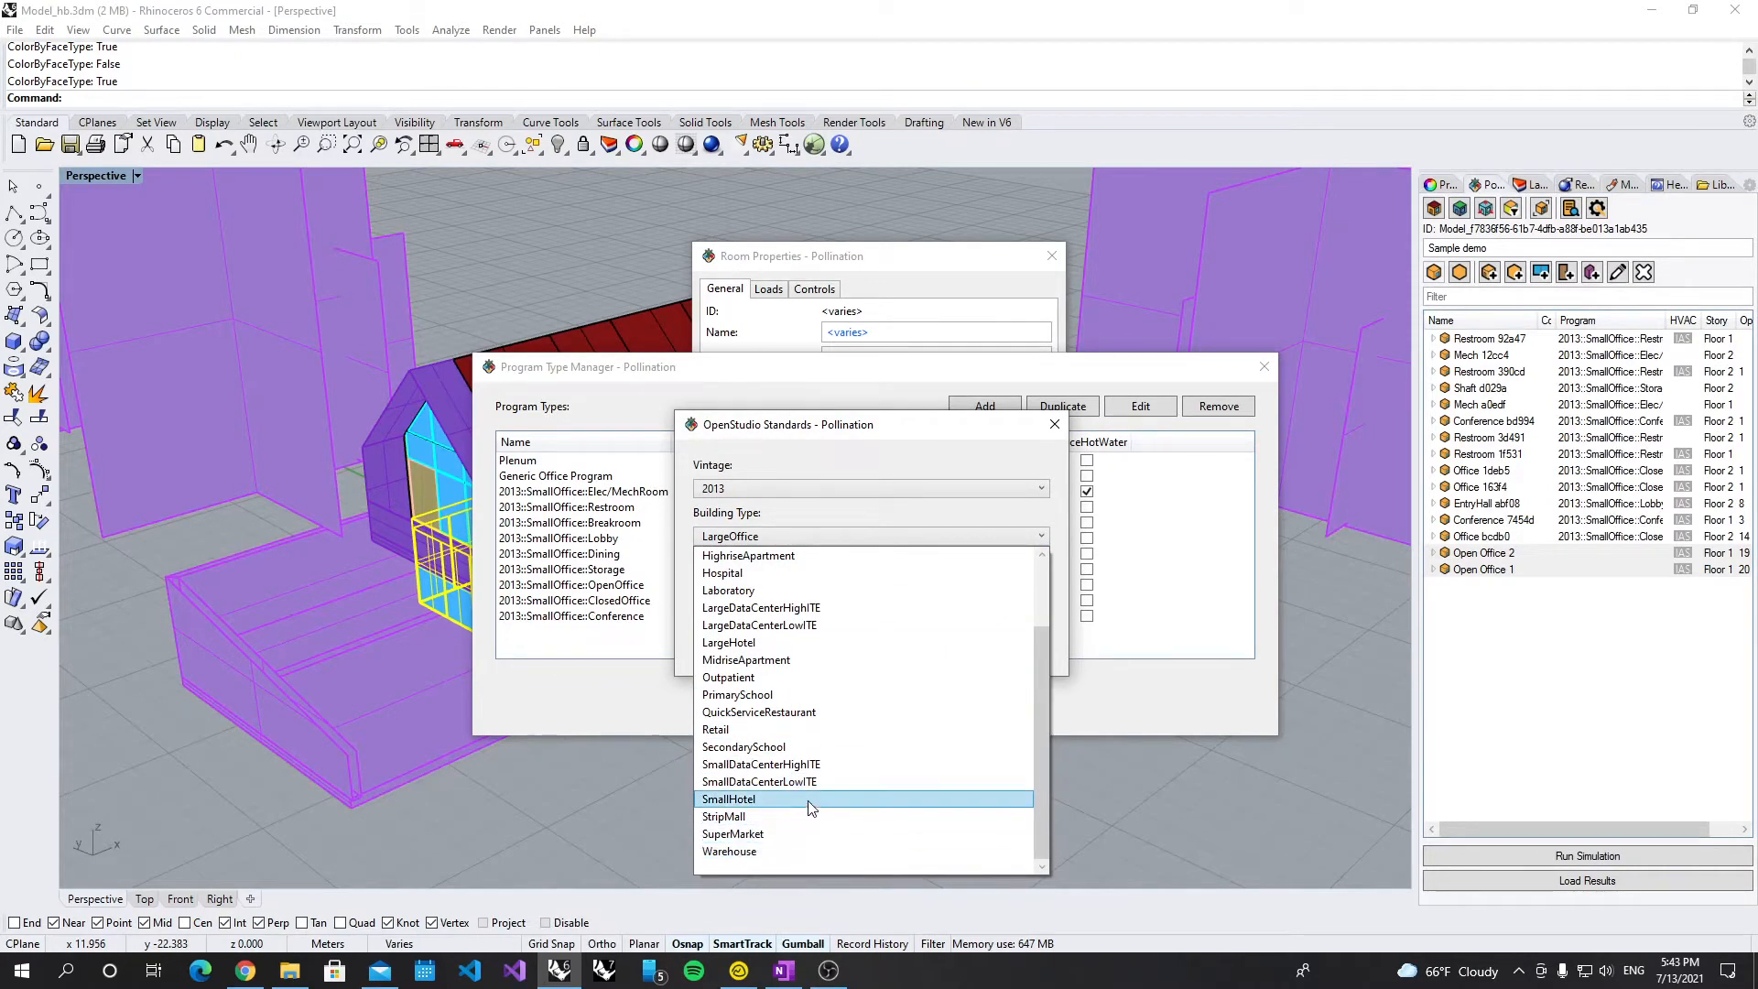
pyautogui.scroll(2, 802, 802)
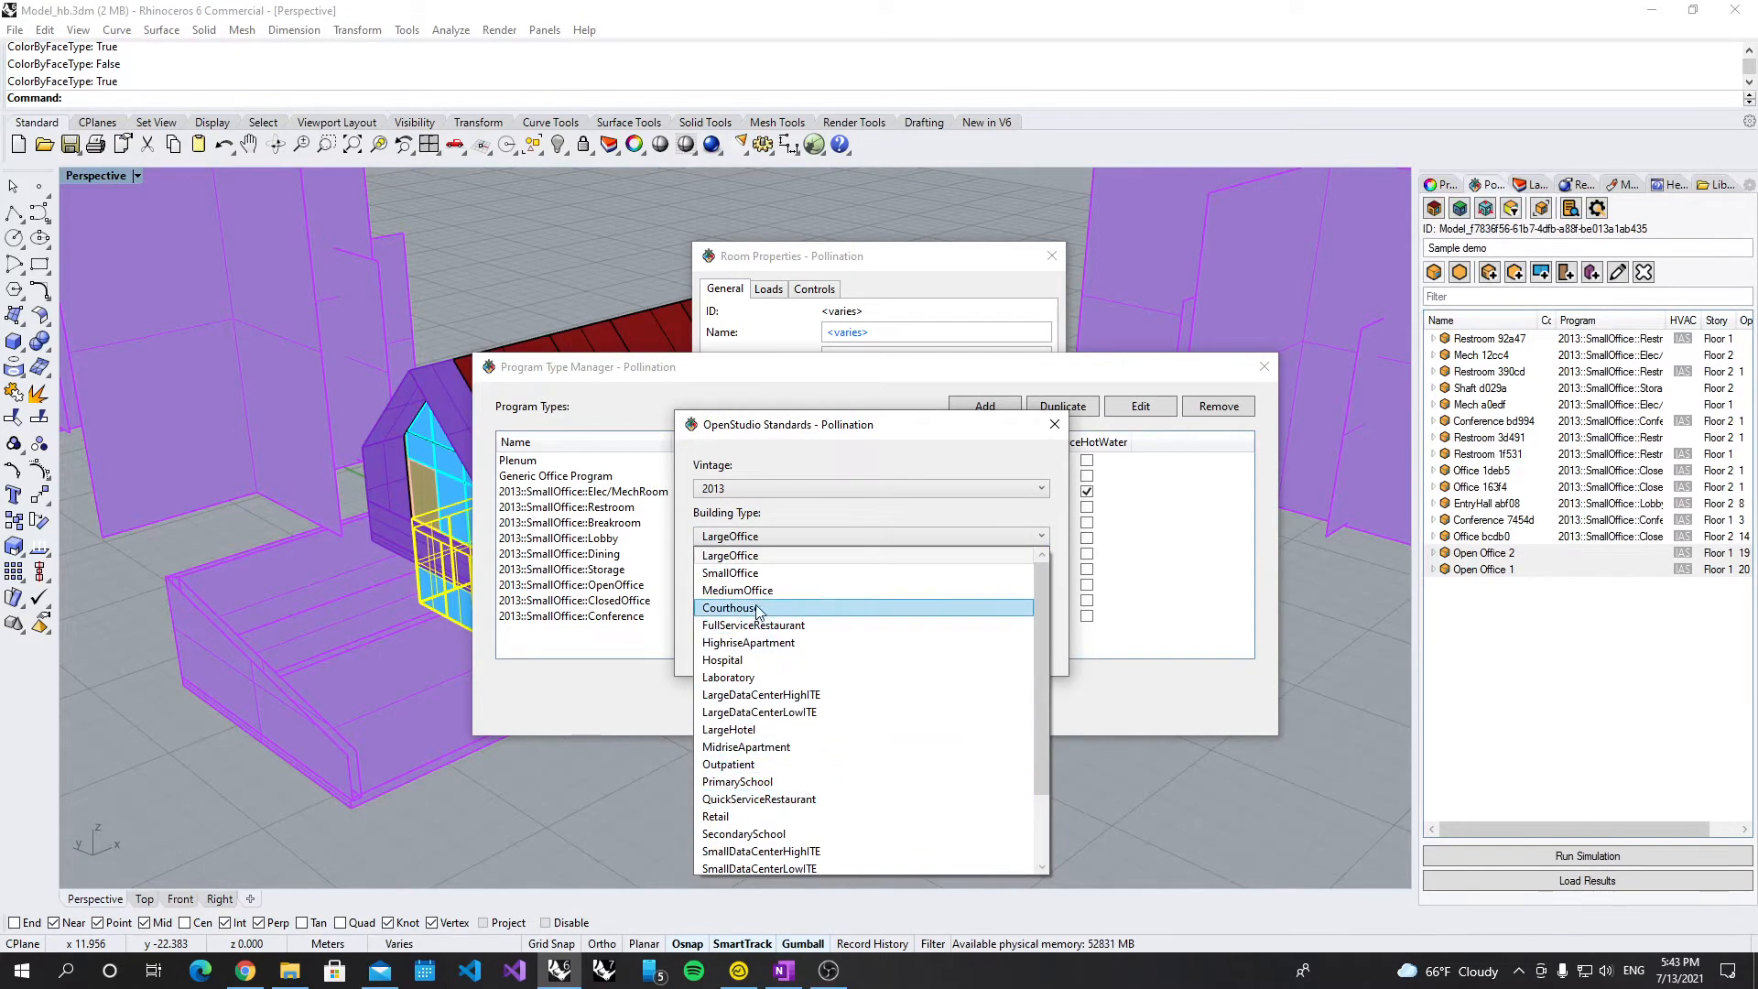
pyautogui.click(761, 577)
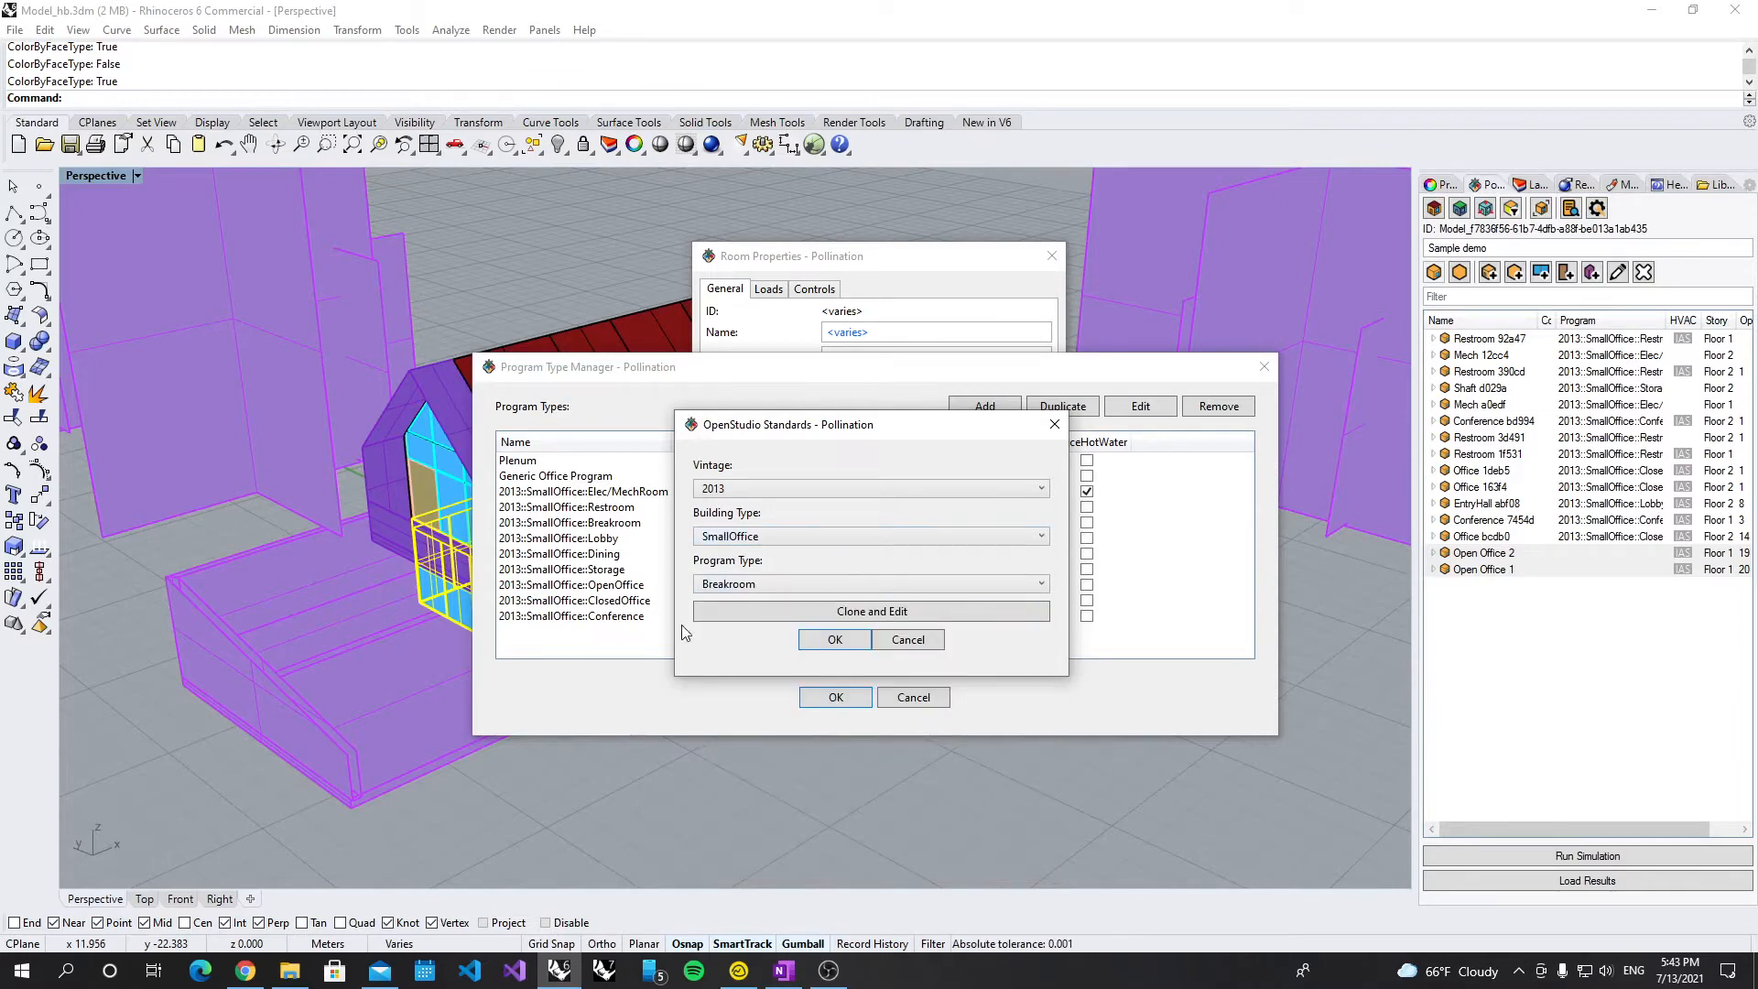
pyautogui.click(771, 584)
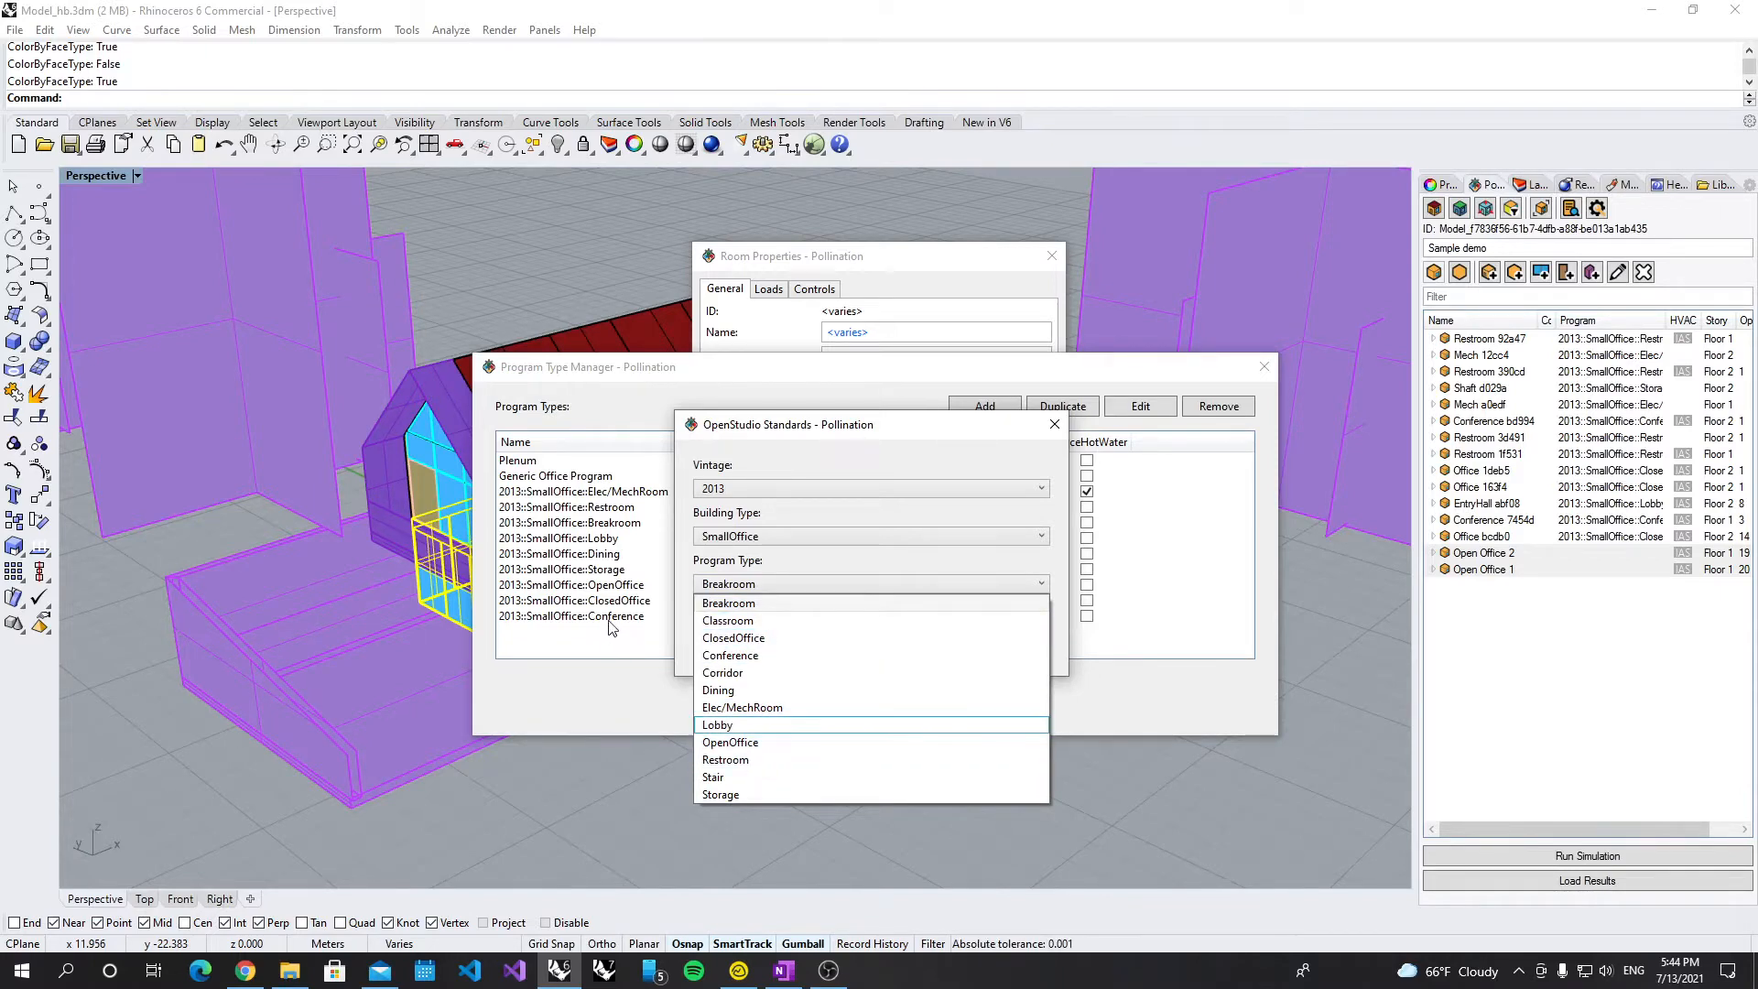
pyautogui.click(851, 442)
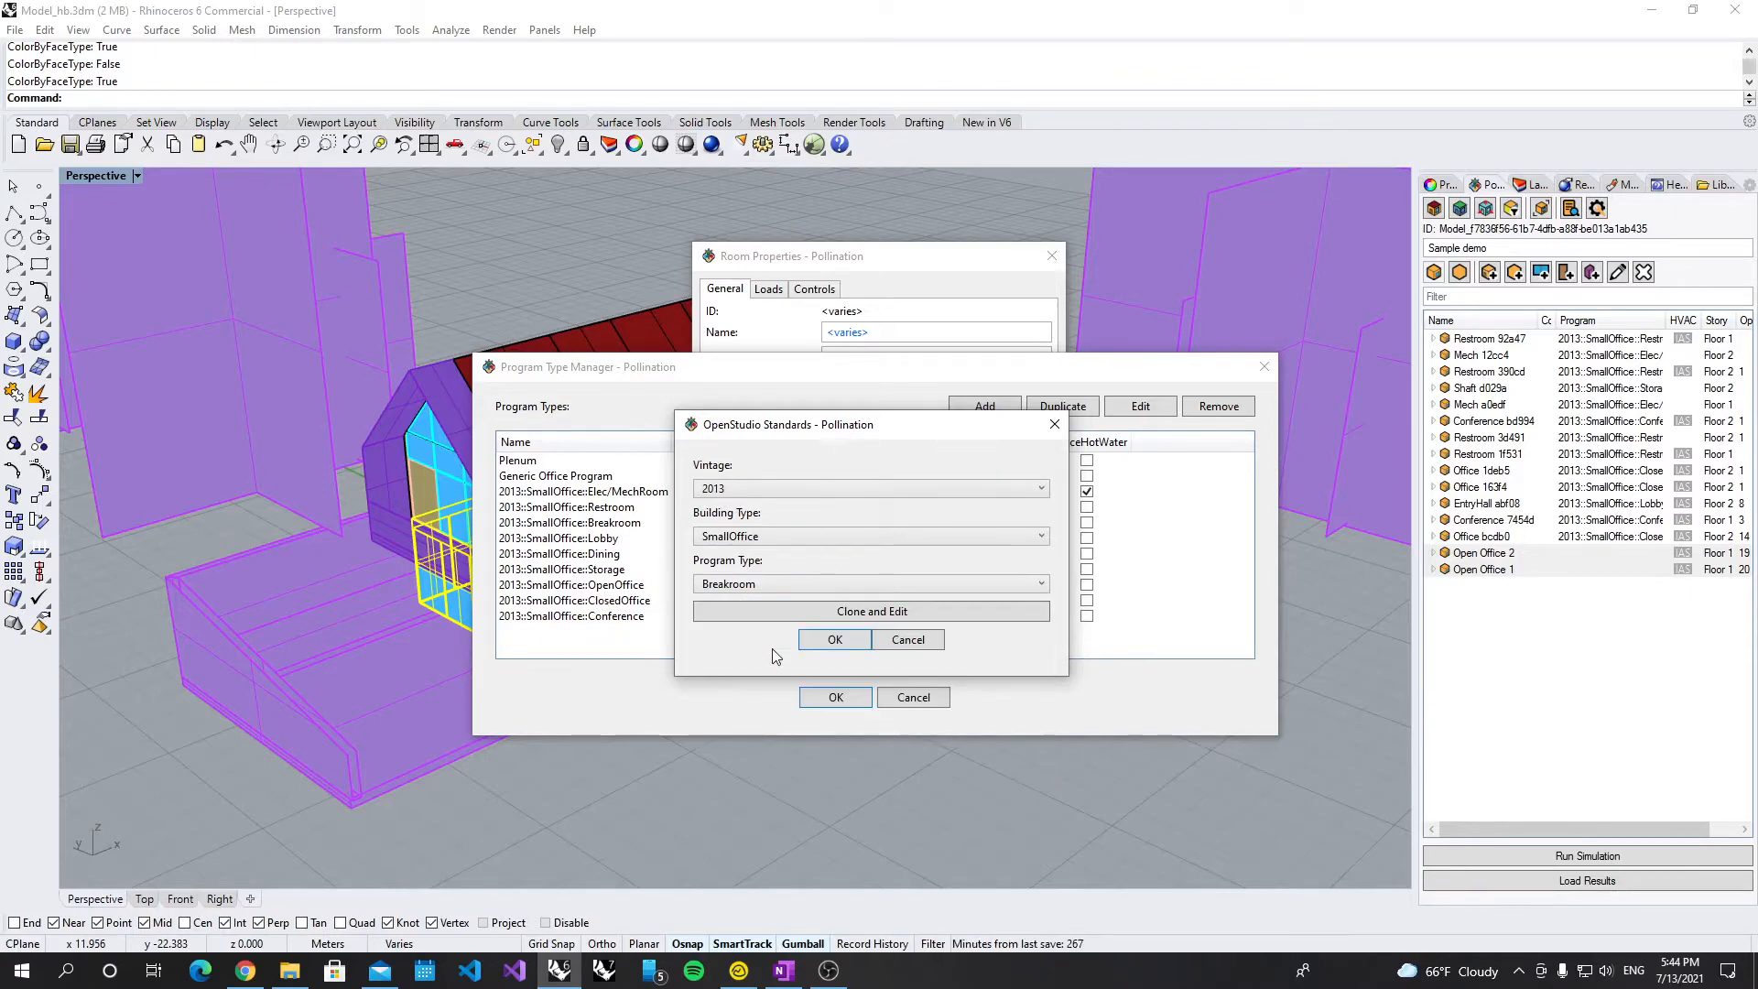
pyautogui.click(912, 645)
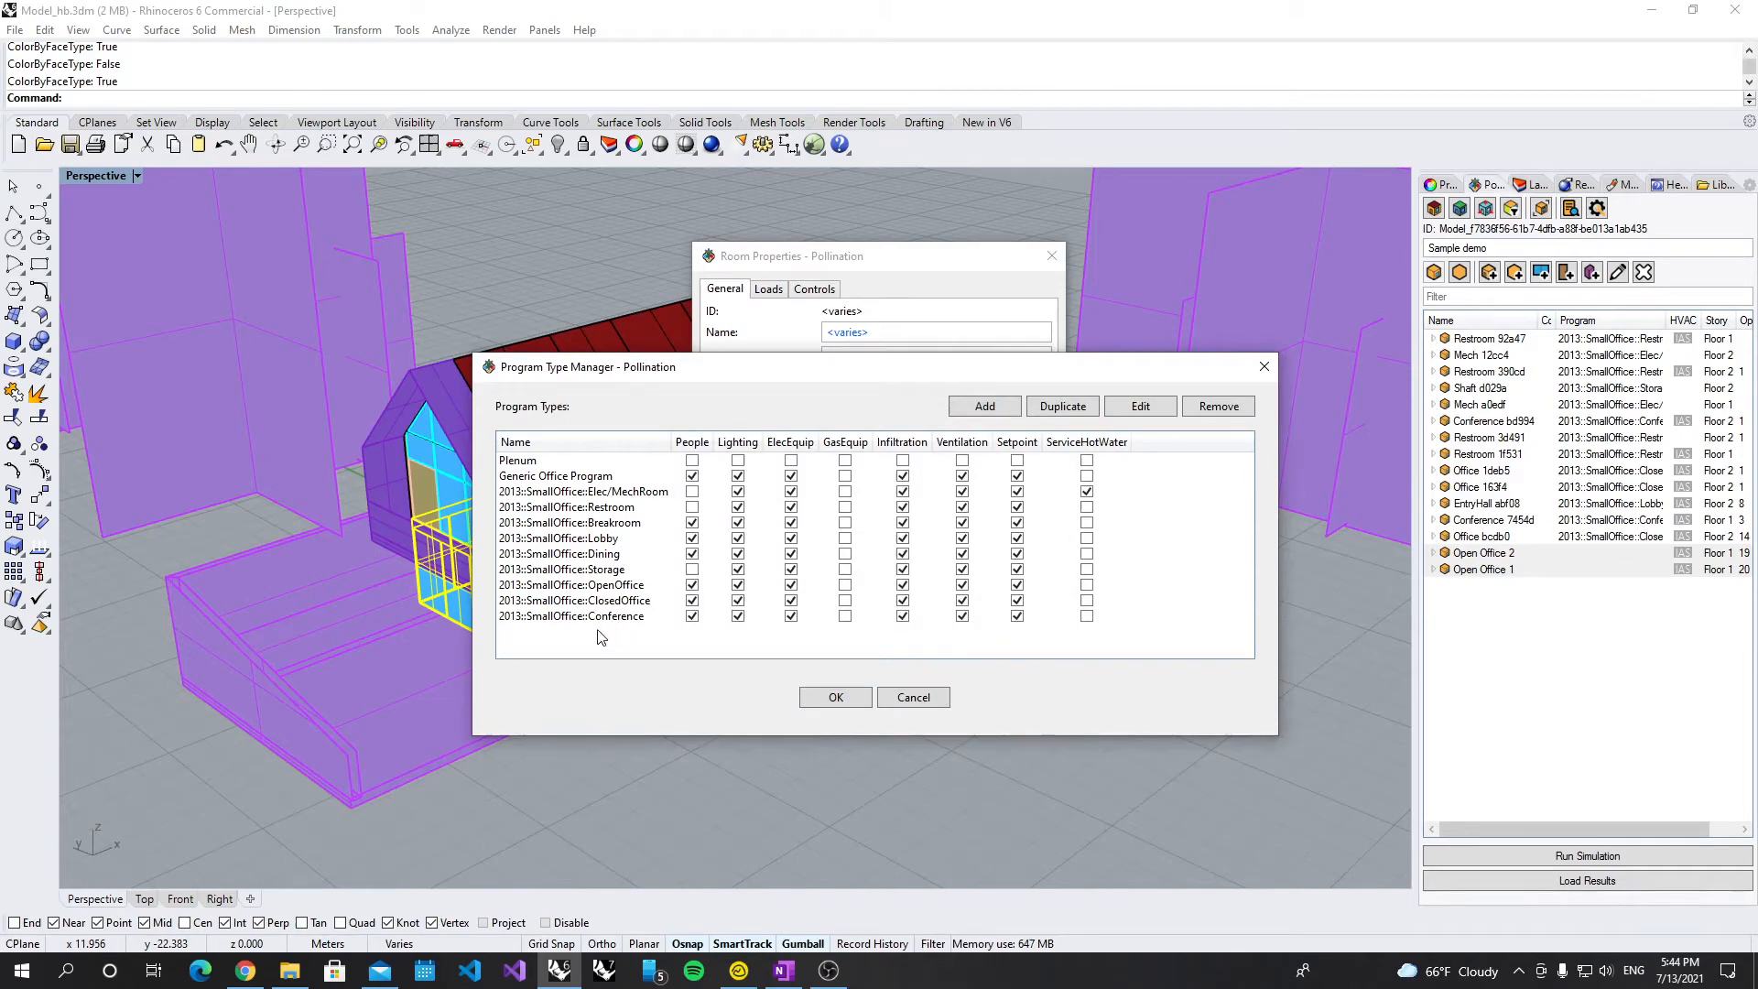
# Step: Assign the 2013::SmallOffice::OpenOffice program type to both selected open office rooms and apply the room properties
pyautogui.click(601, 586)
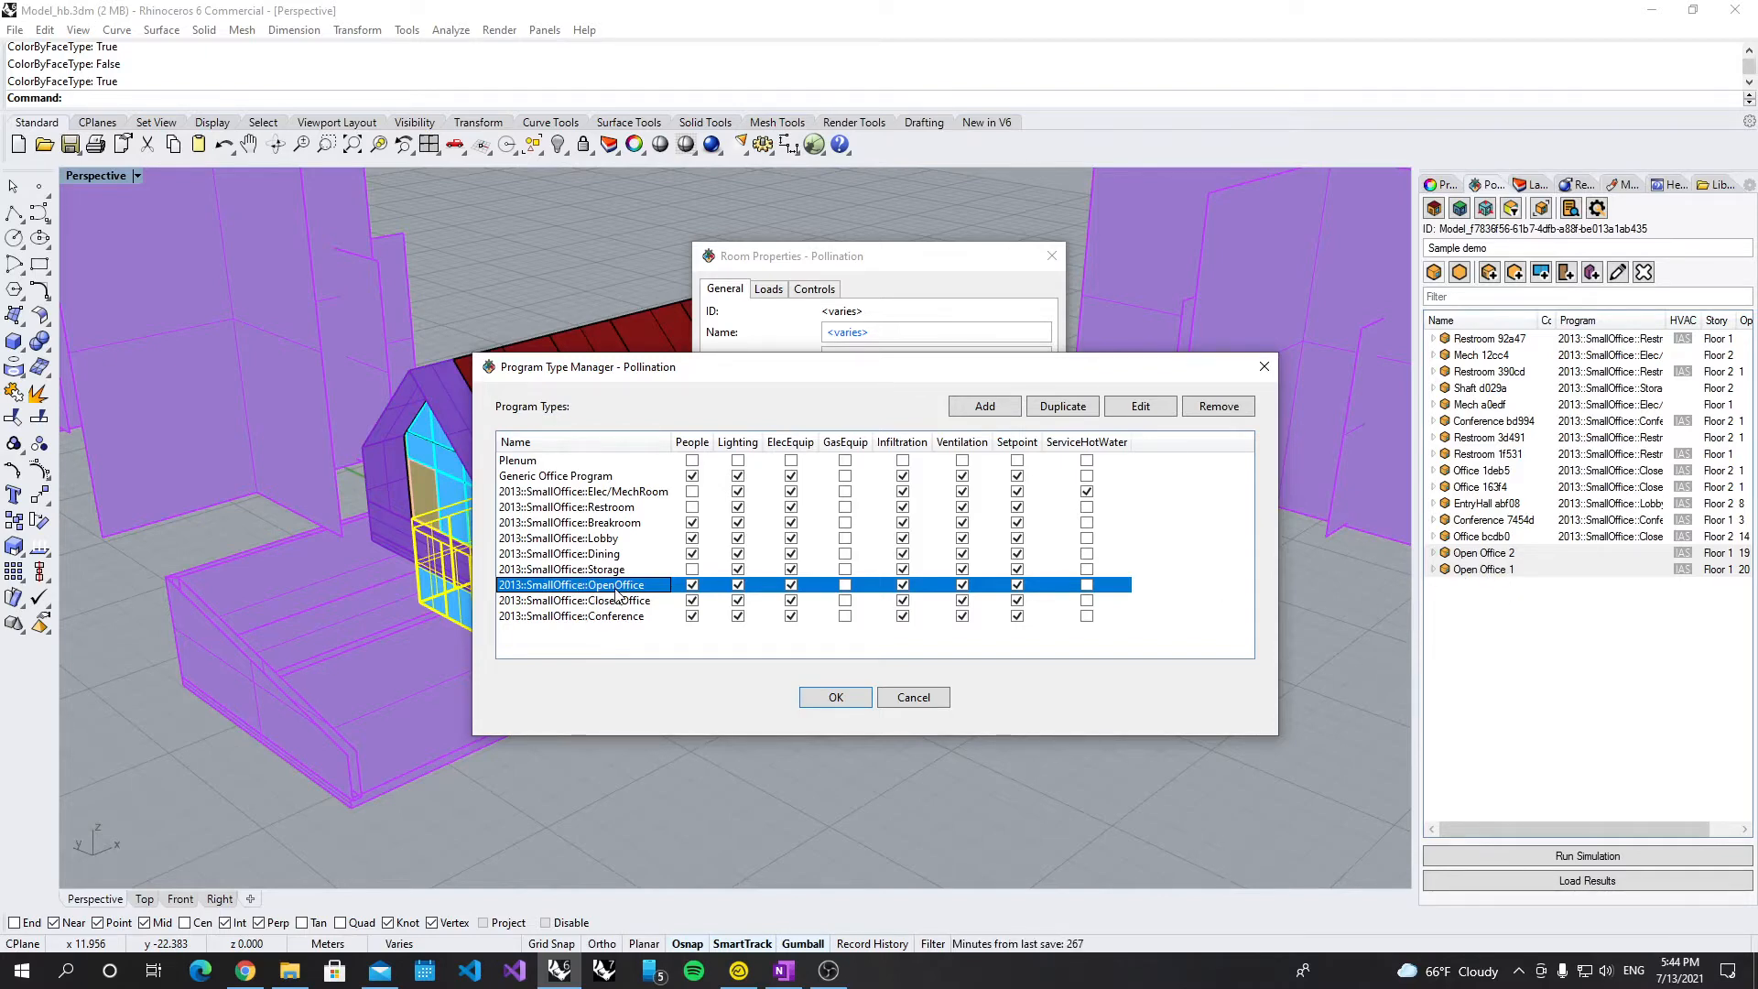
pyautogui.click(835, 697)
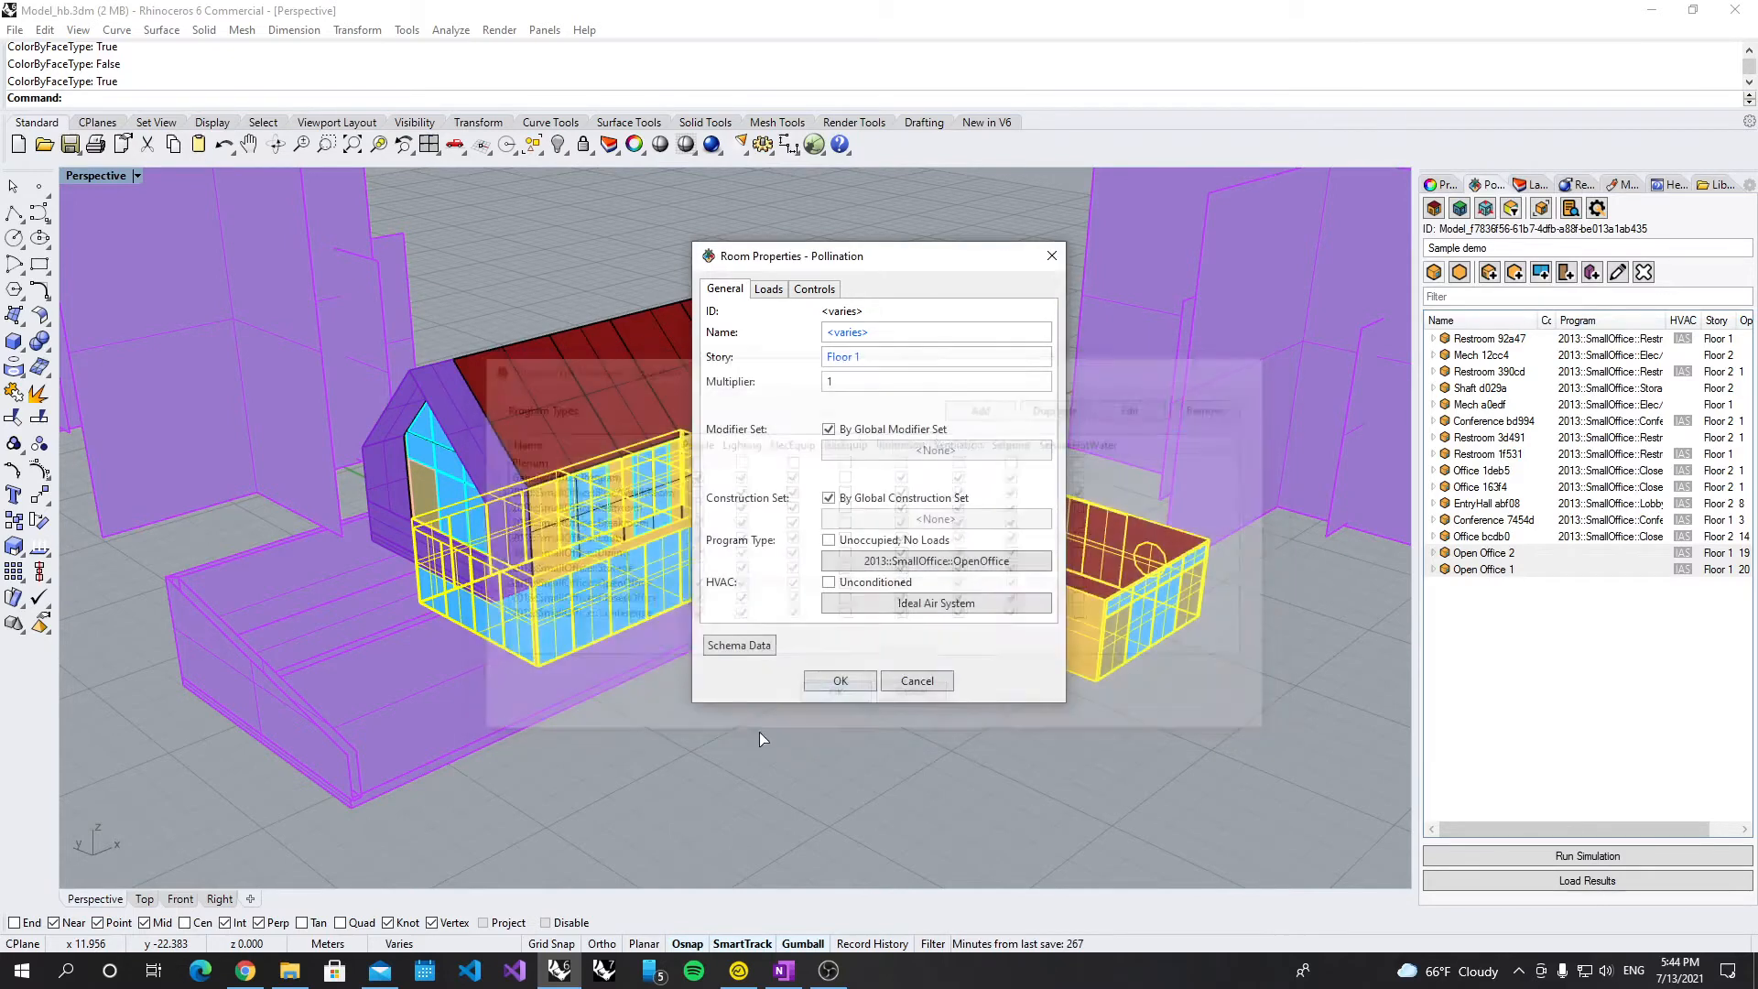
pyautogui.click(835, 681)
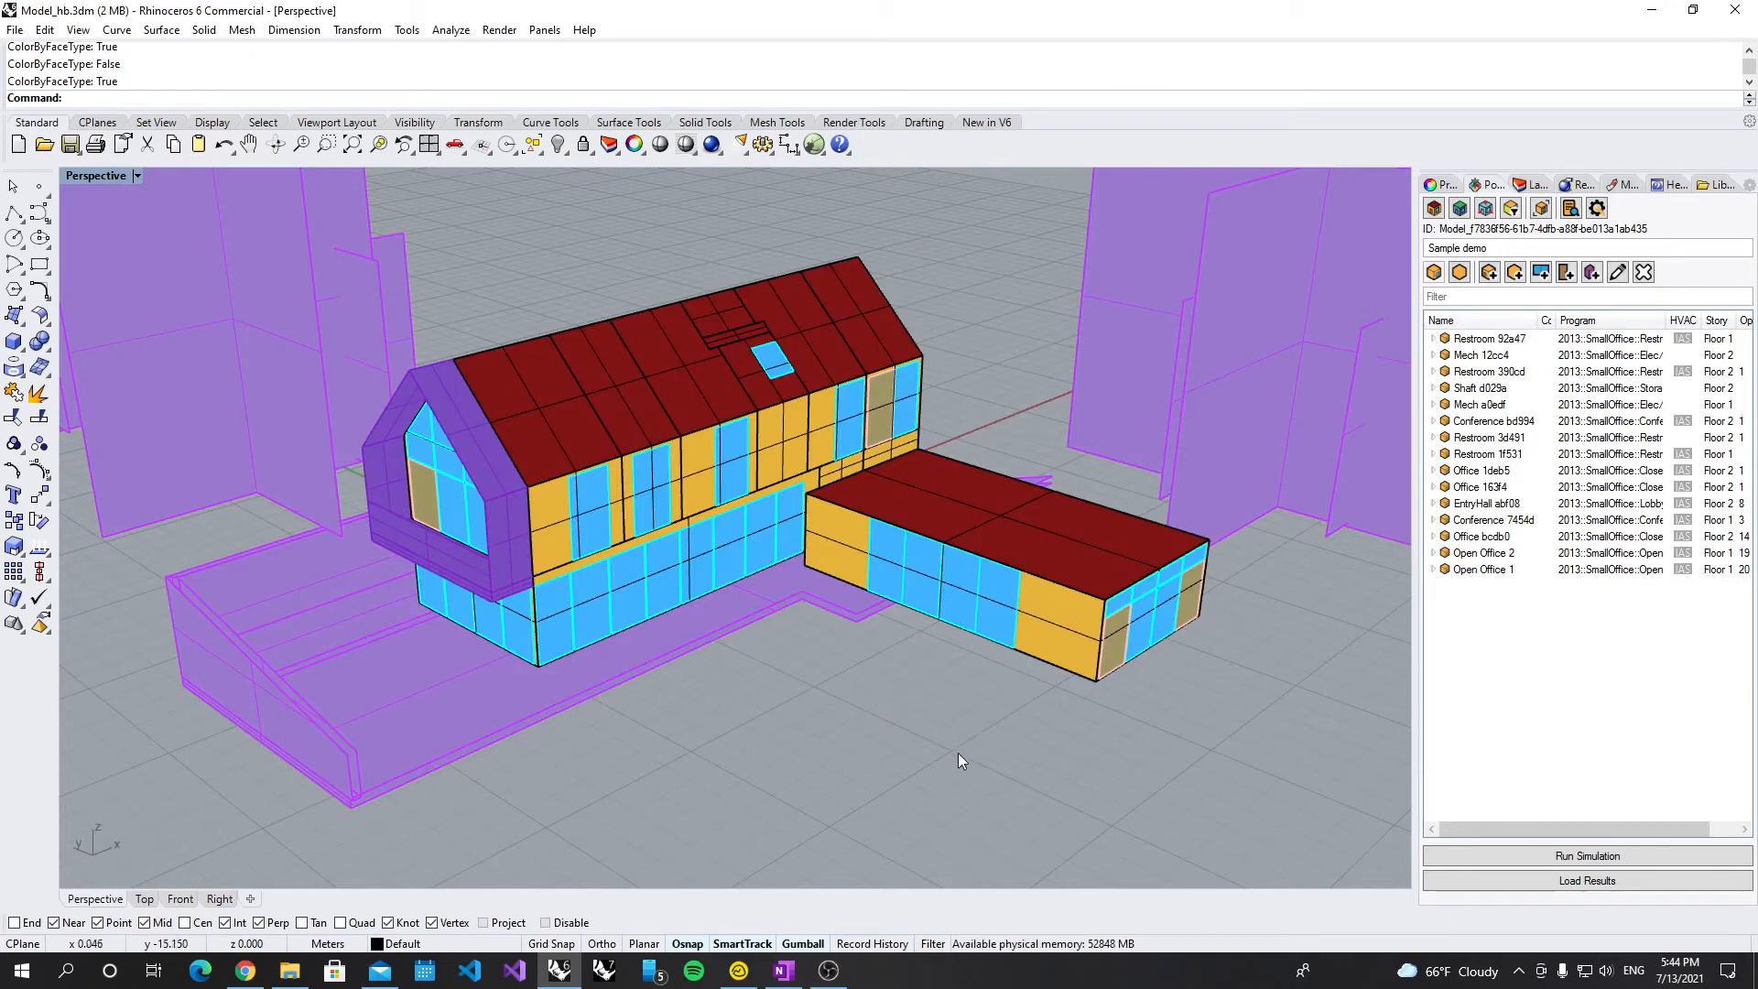
pyautogui.click(1084, 636)
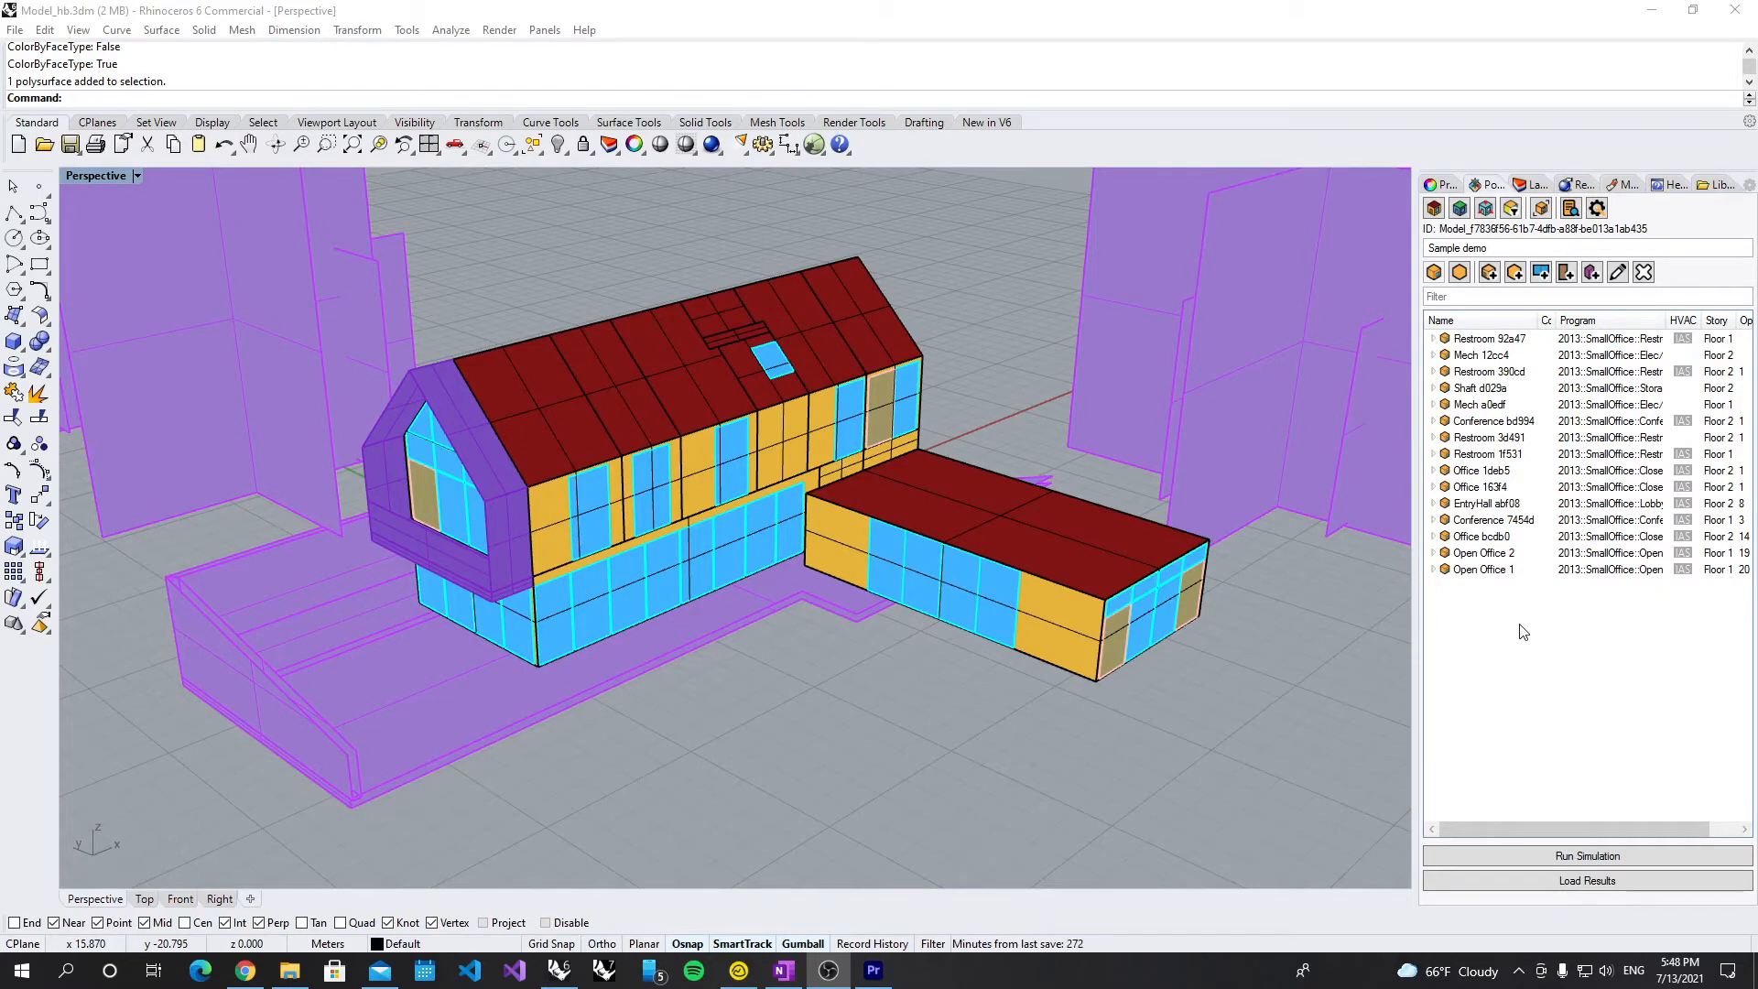
# Step: Duplicate the 2013::SmallOffice::OpenOffice program type among the model's program types, keeping the default copy name
pyautogui.click(1571, 210)
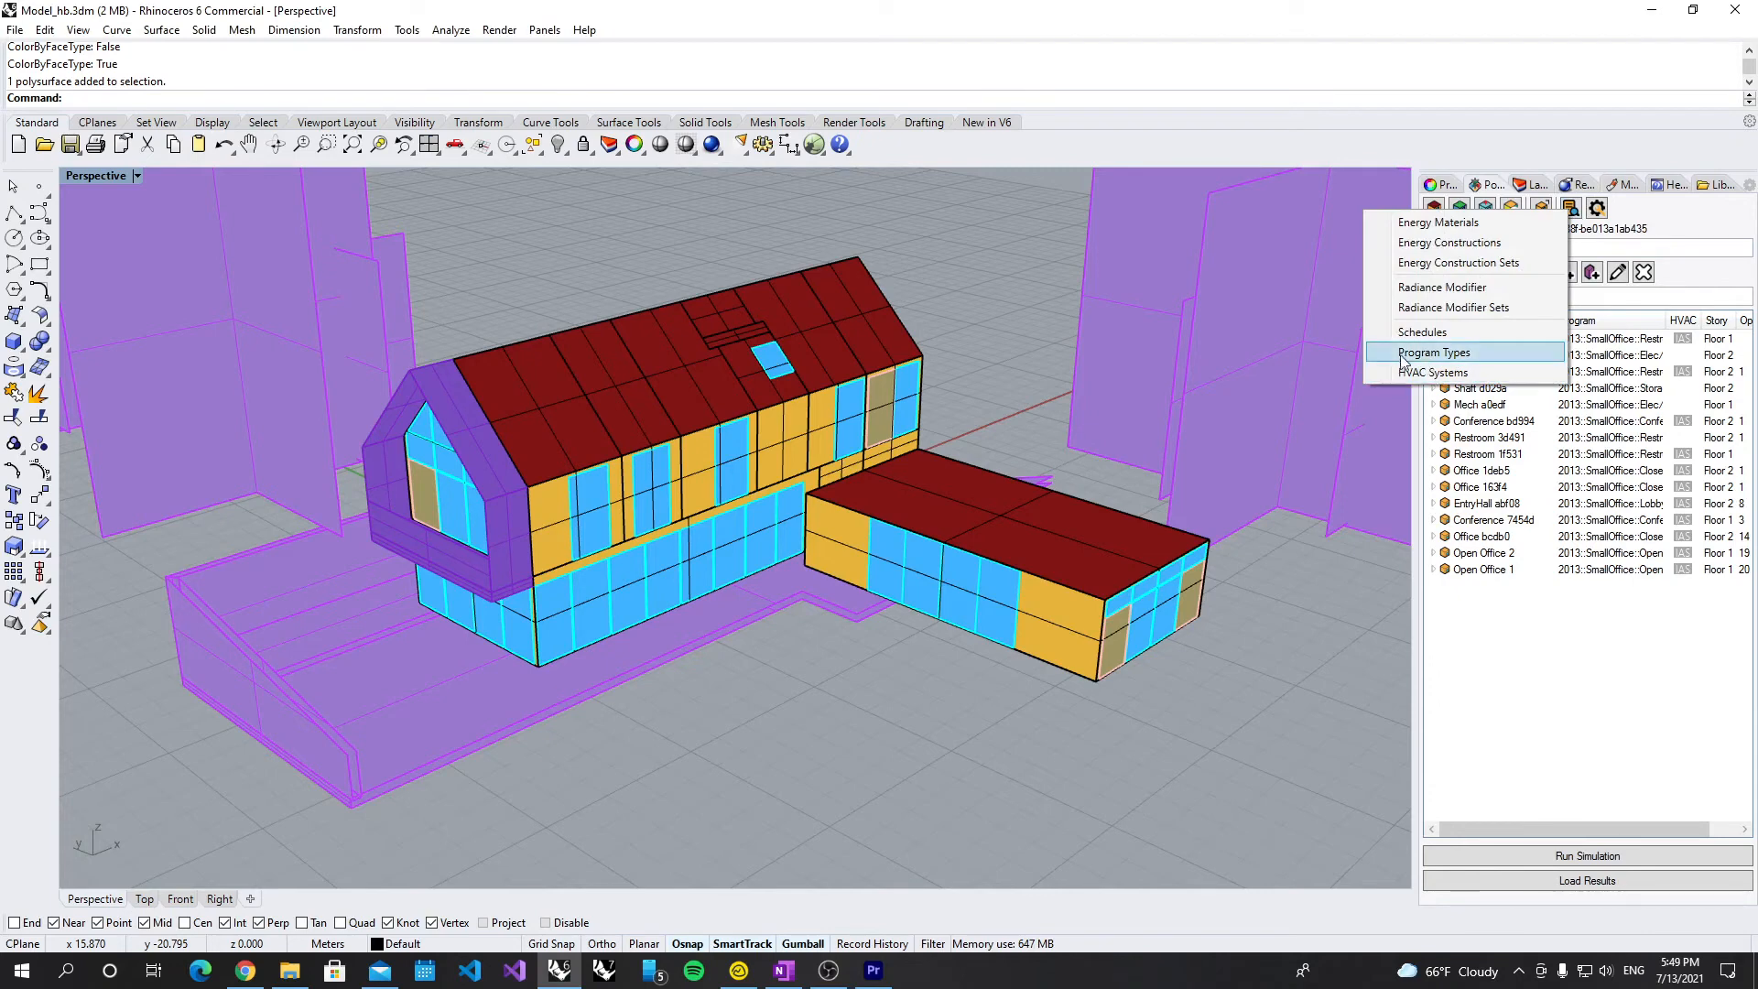
pyautogui.click(1435, 355)
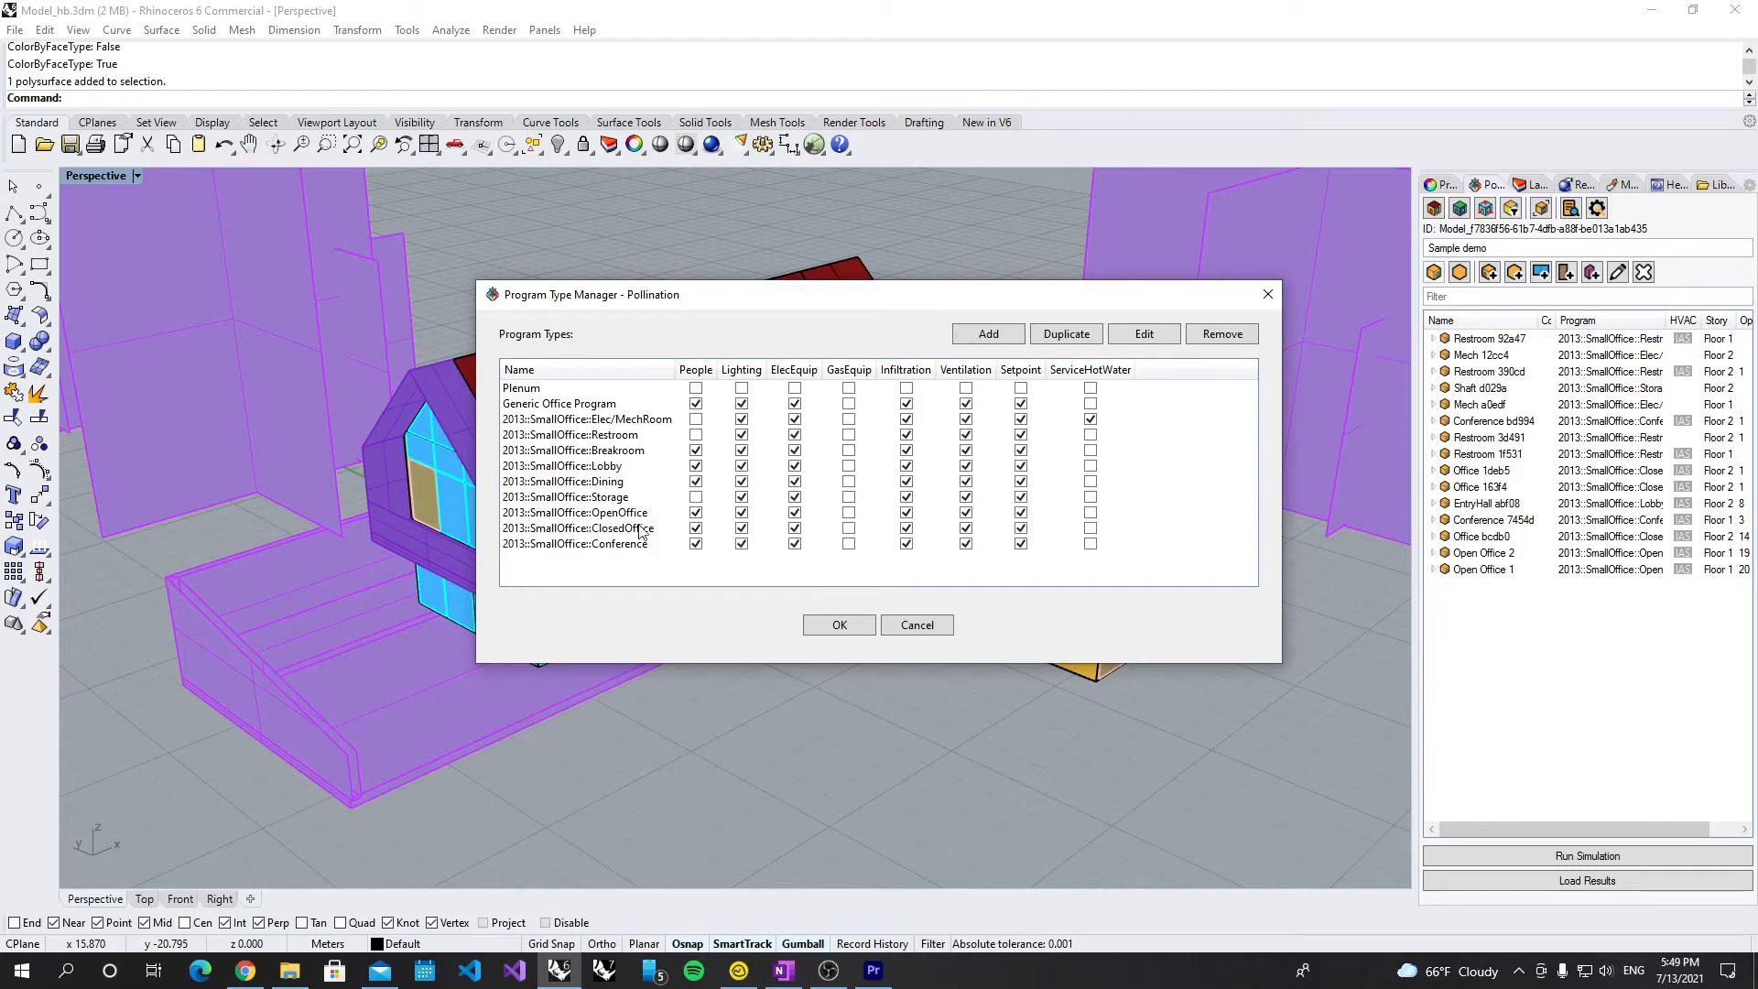
pyautogui.click(546, 514)
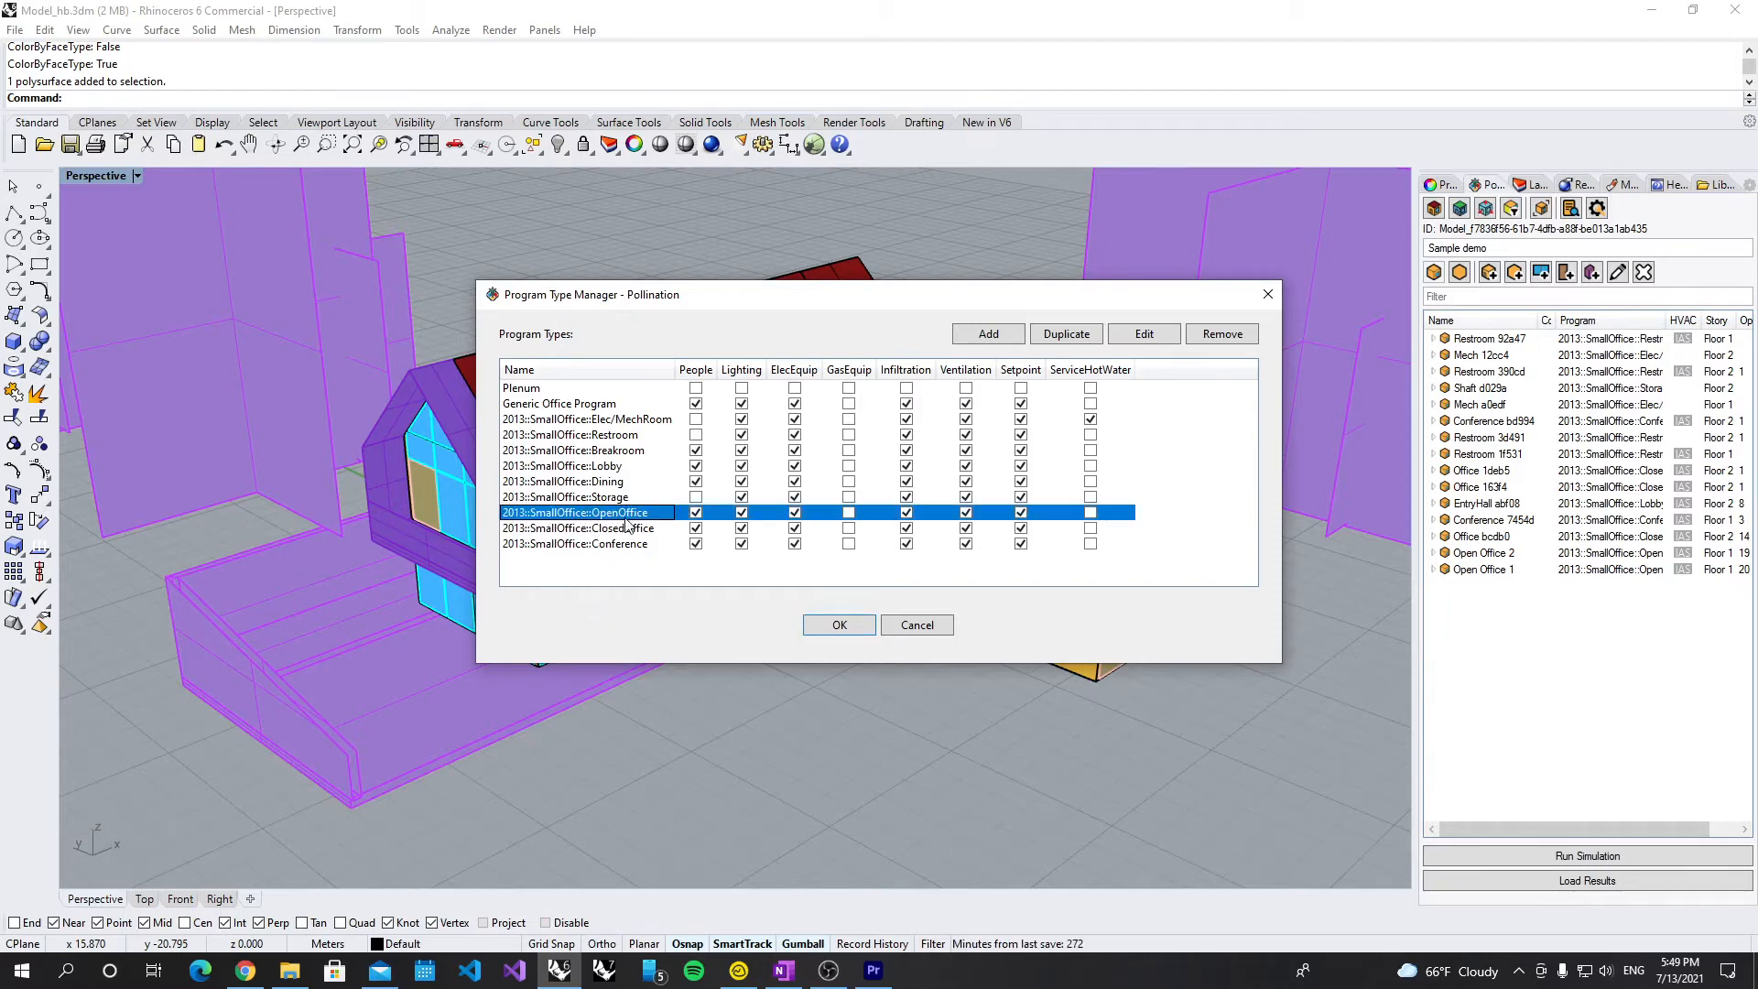
pyautogui.click(1067, 336)
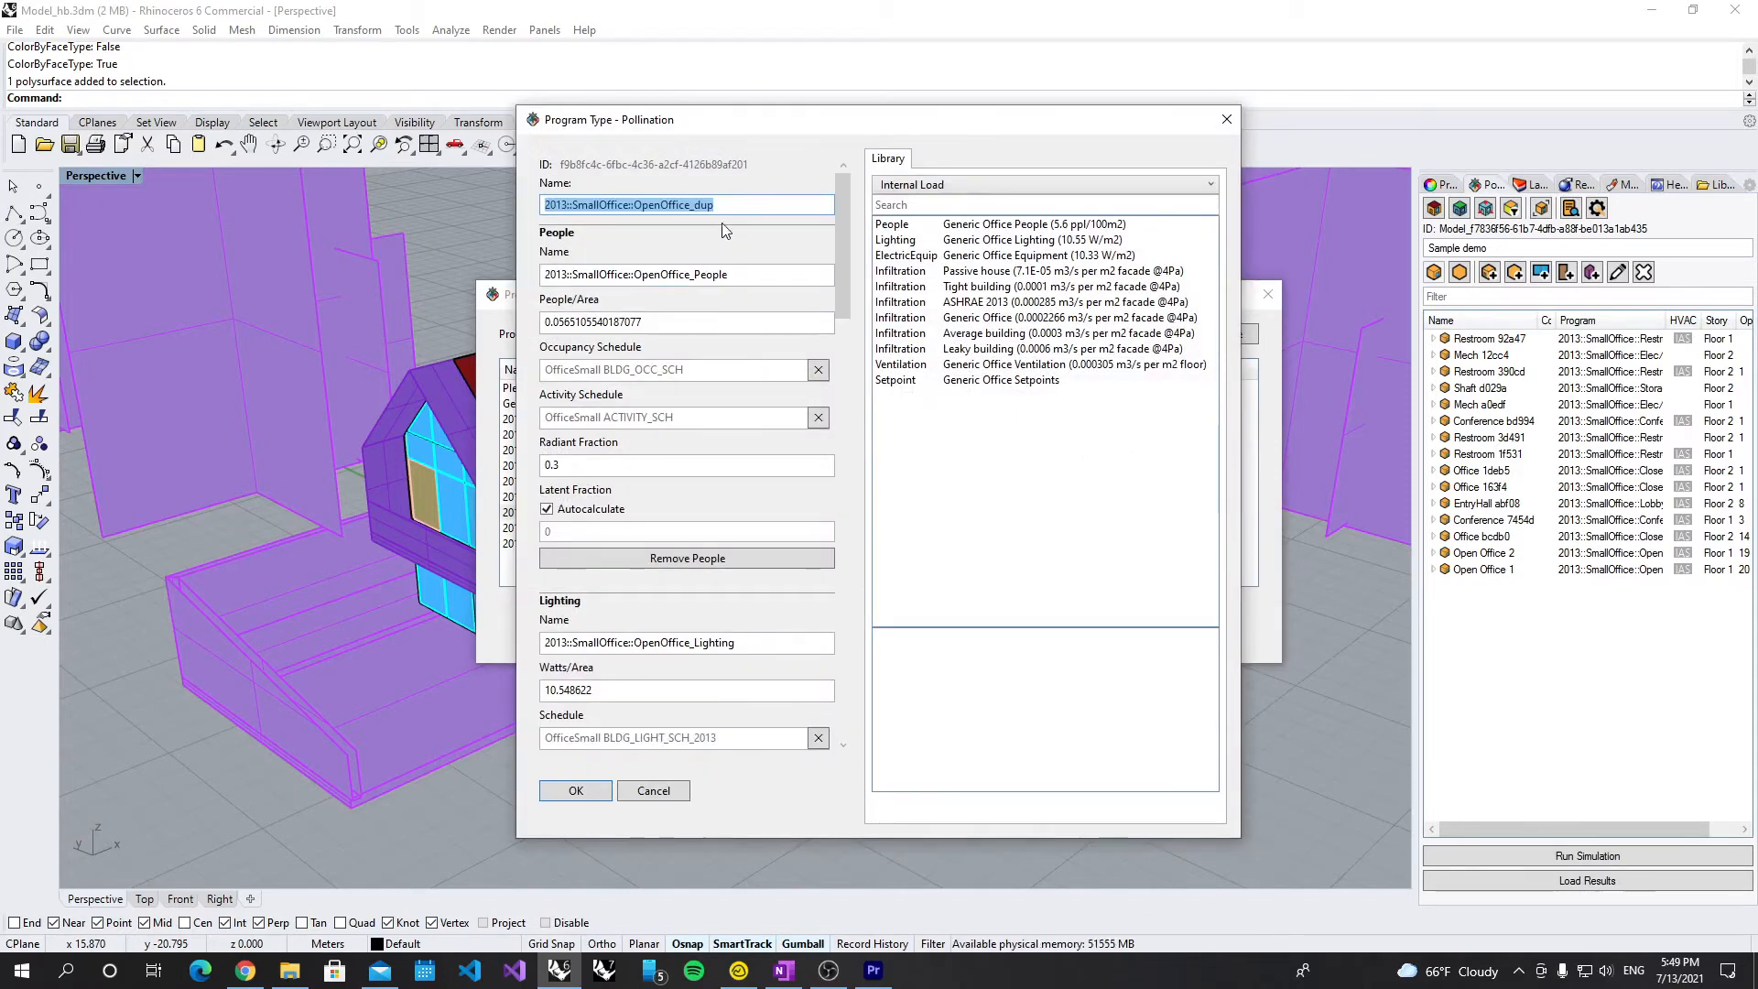
pyautogui.click(747, 205)
pyautogui.moveTo(747, 205); pyautogui.dragTo(457, 211)
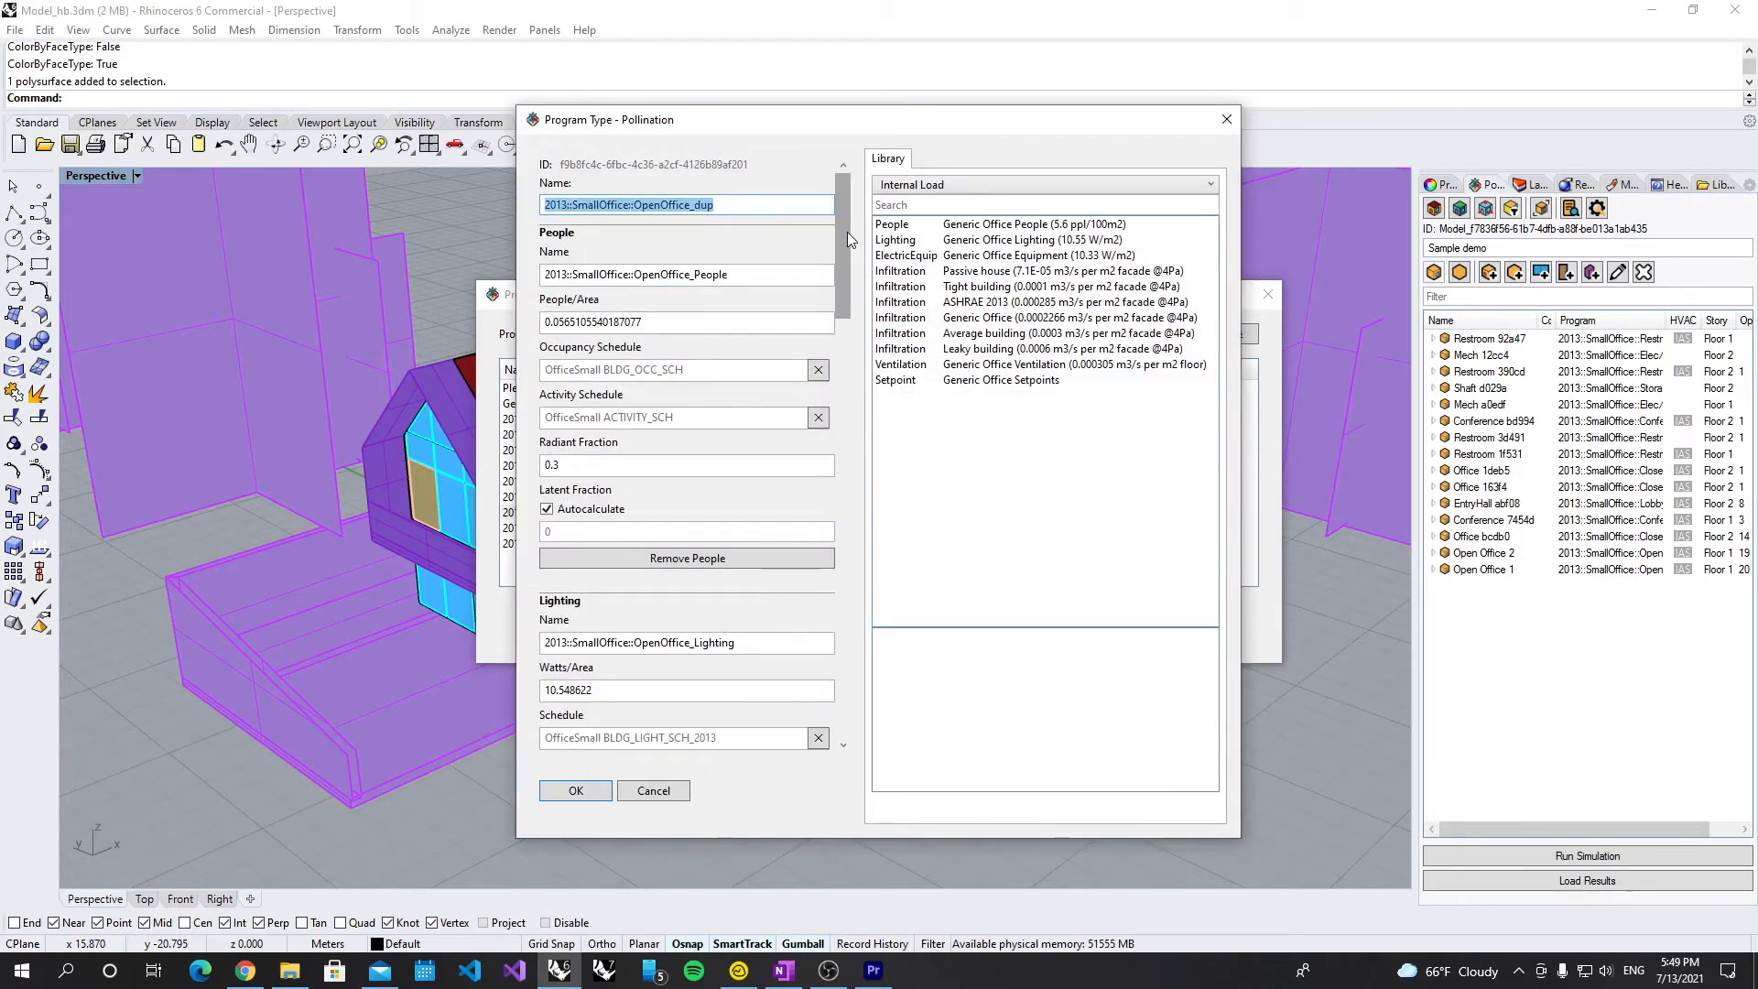
# Step: Set the duplicated program type's lighting Watts/Area to 5 and save the program types
pyautogui.scroll(-1, 847, 237)
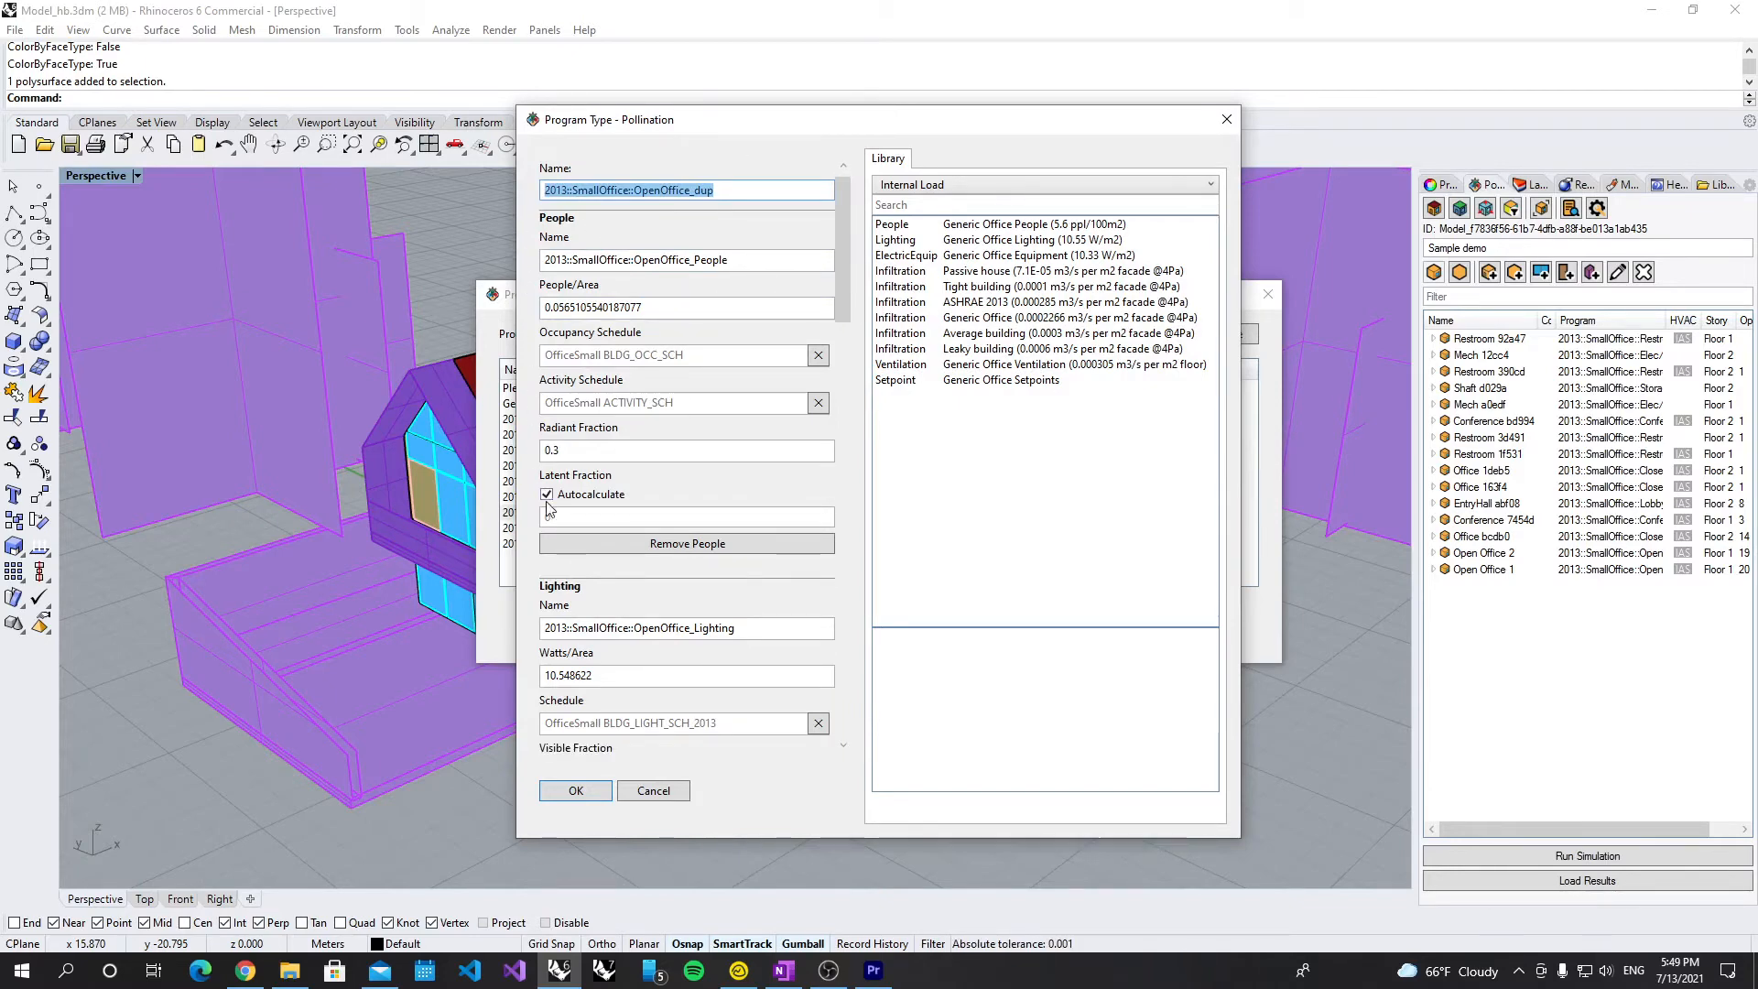
pyautogui.moveTo(844, 261); pyautogui.dragTo(852, 334)
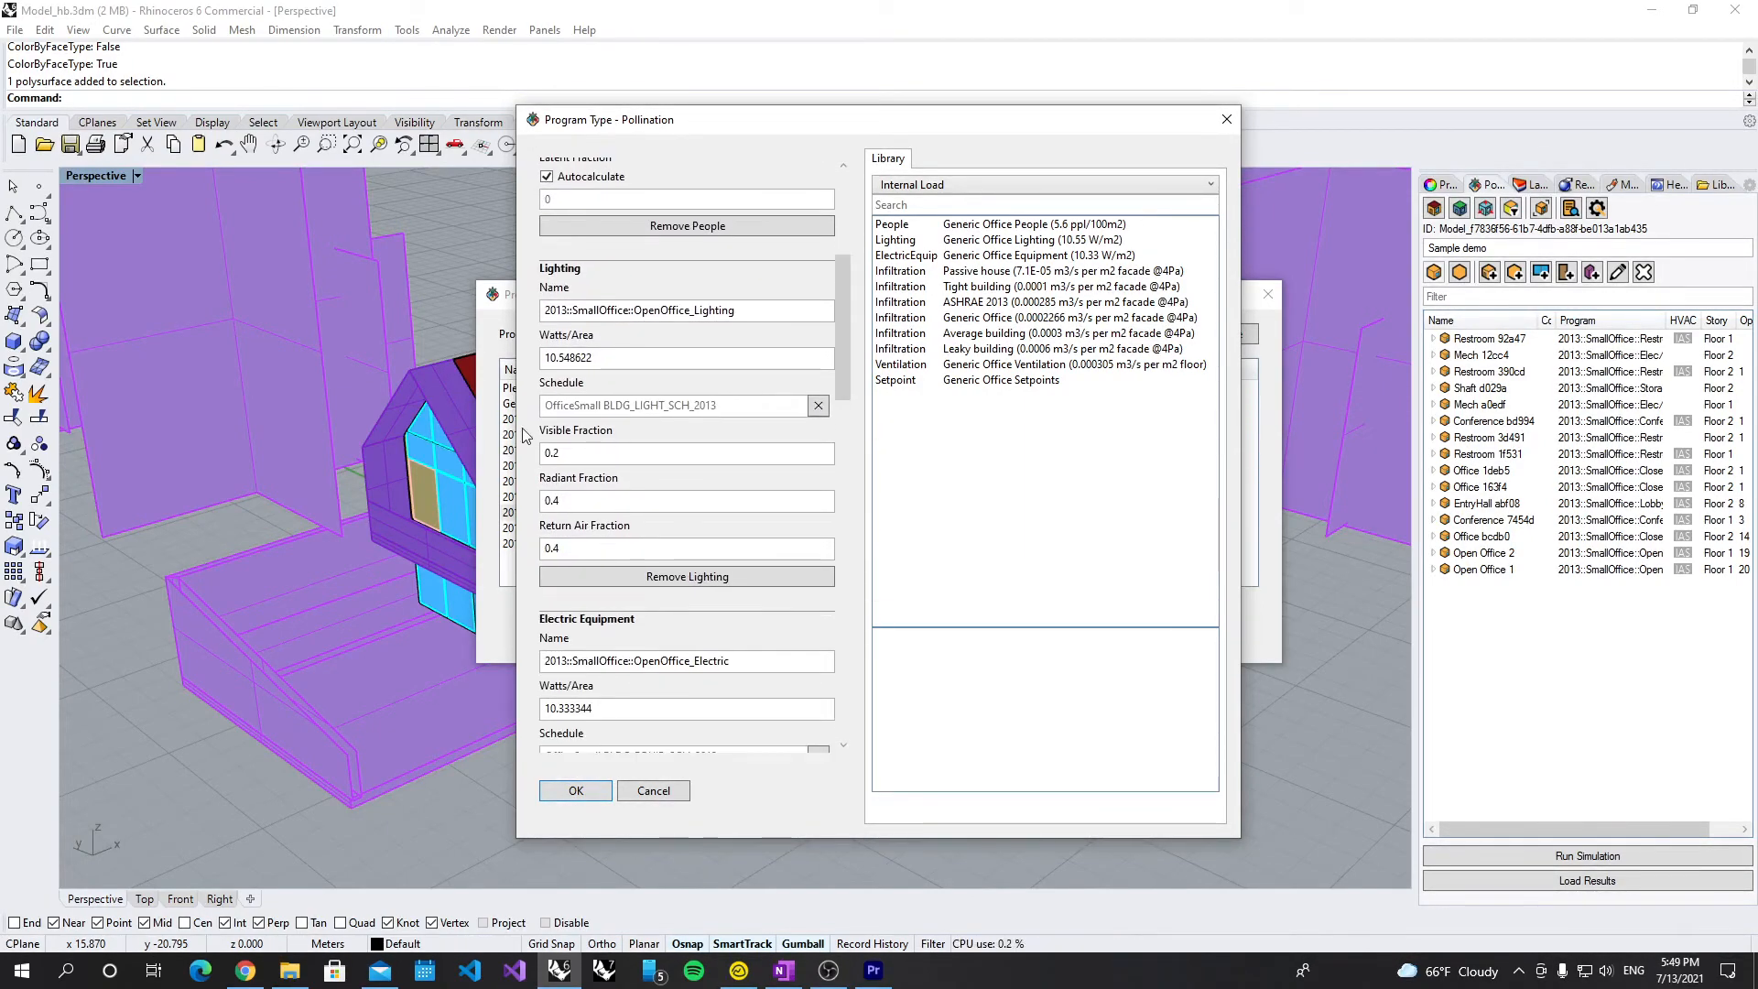
pyautogui.moveTo(709, 356); pyautogui.dragTo(349, 341)
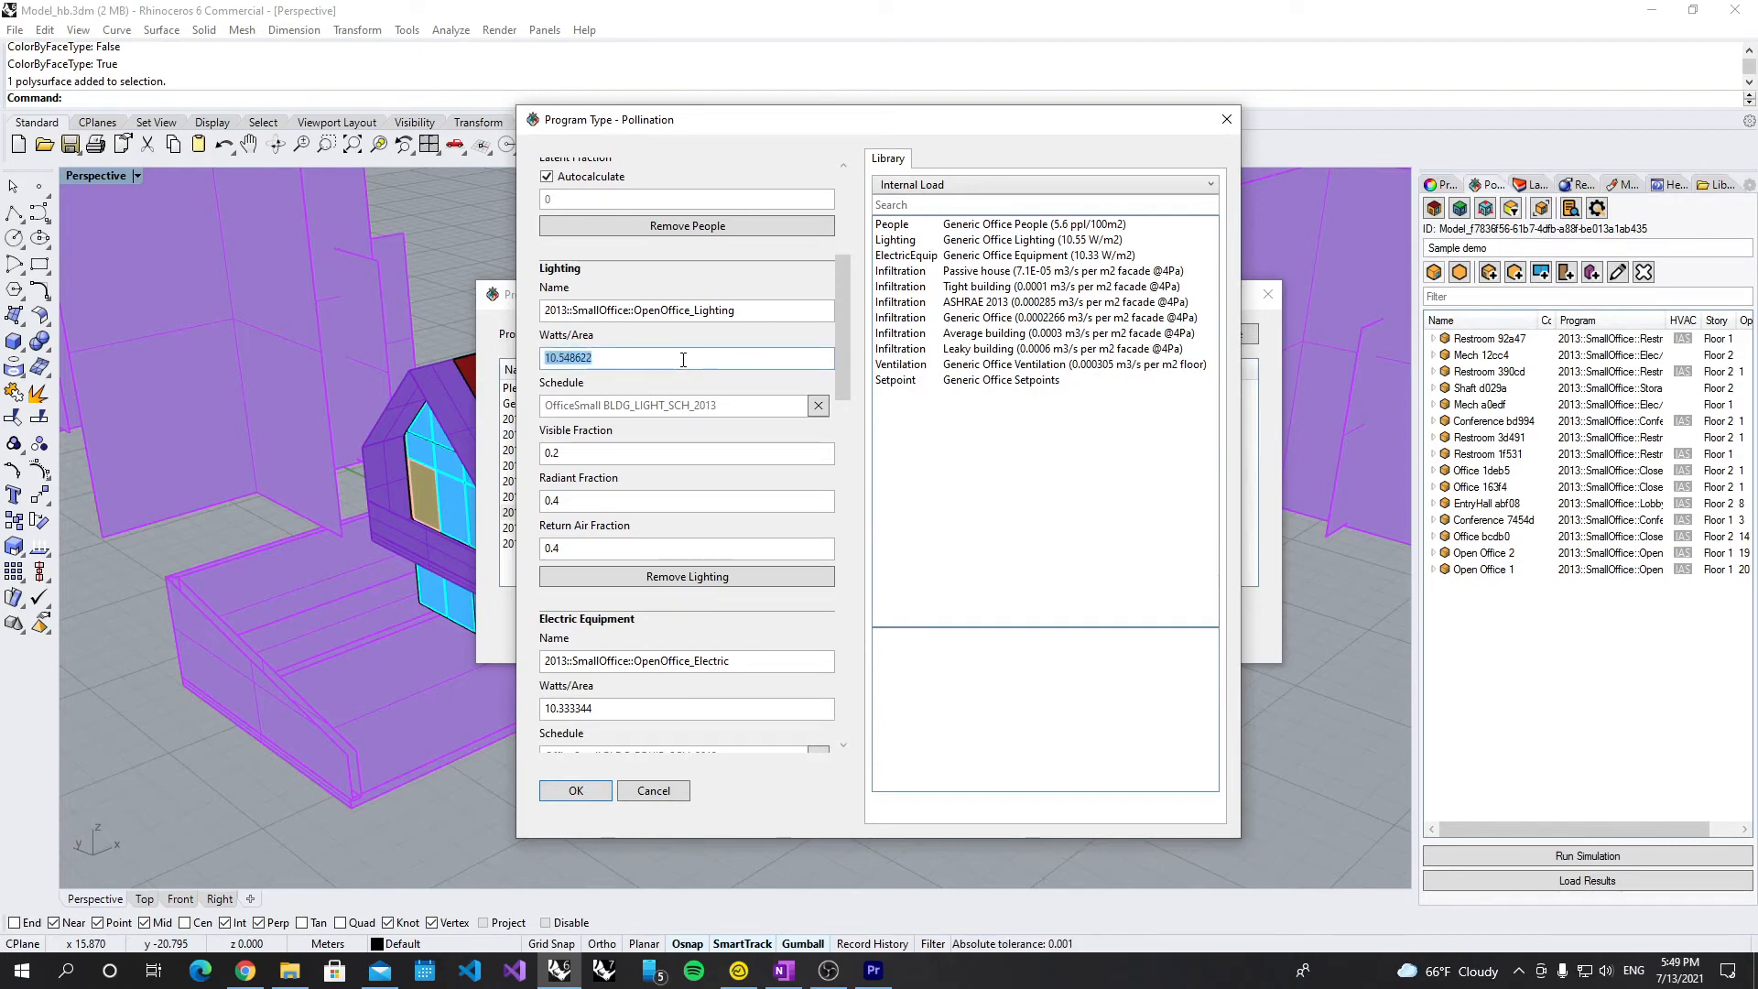
pyautogui.write('5')
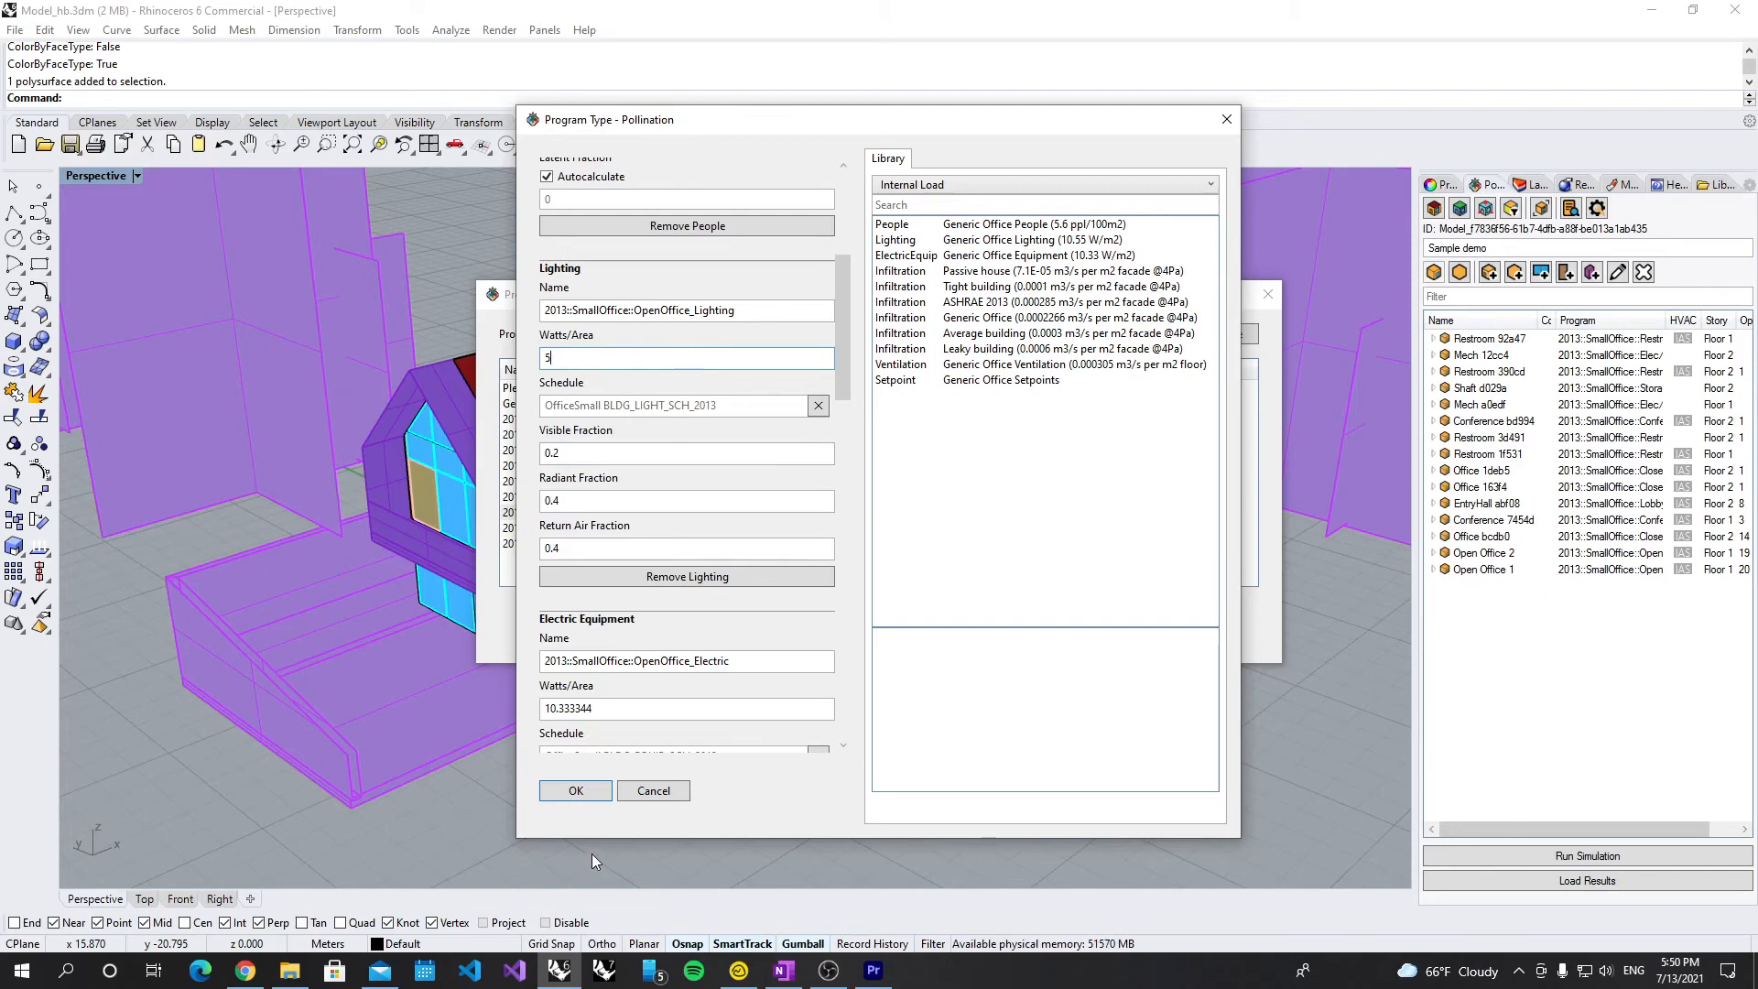
pyautogui.click(576, 791)
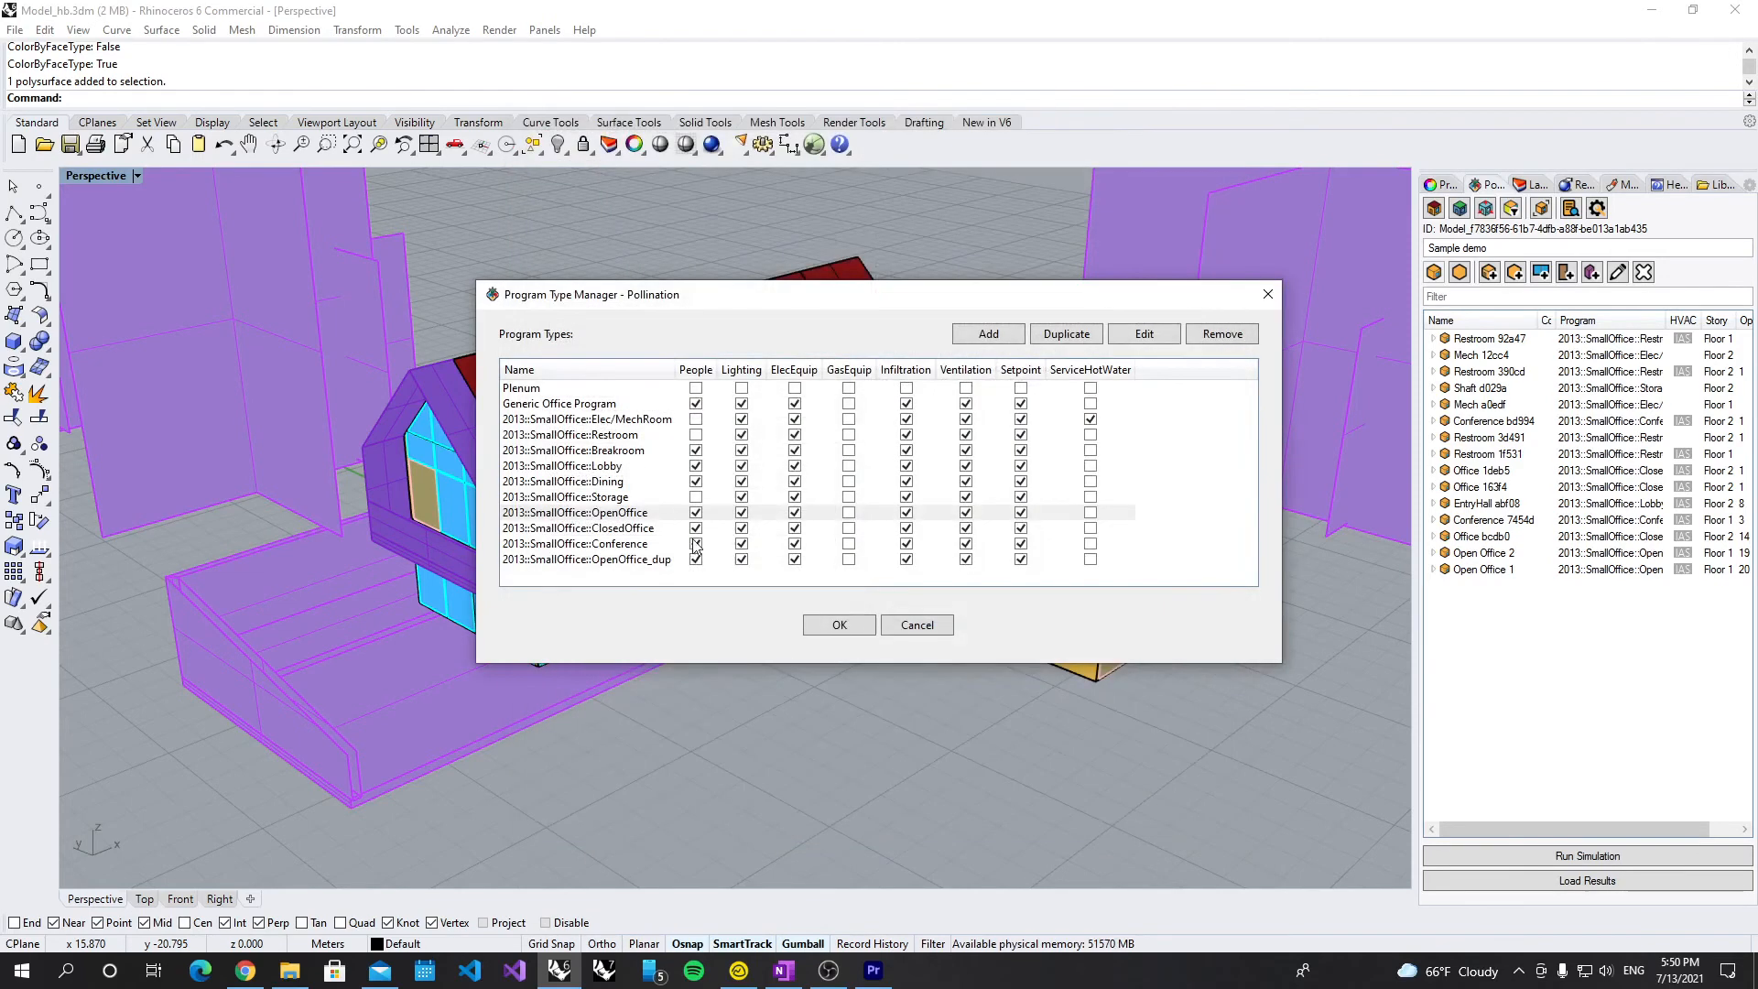
pyautogui.click(615, 561)
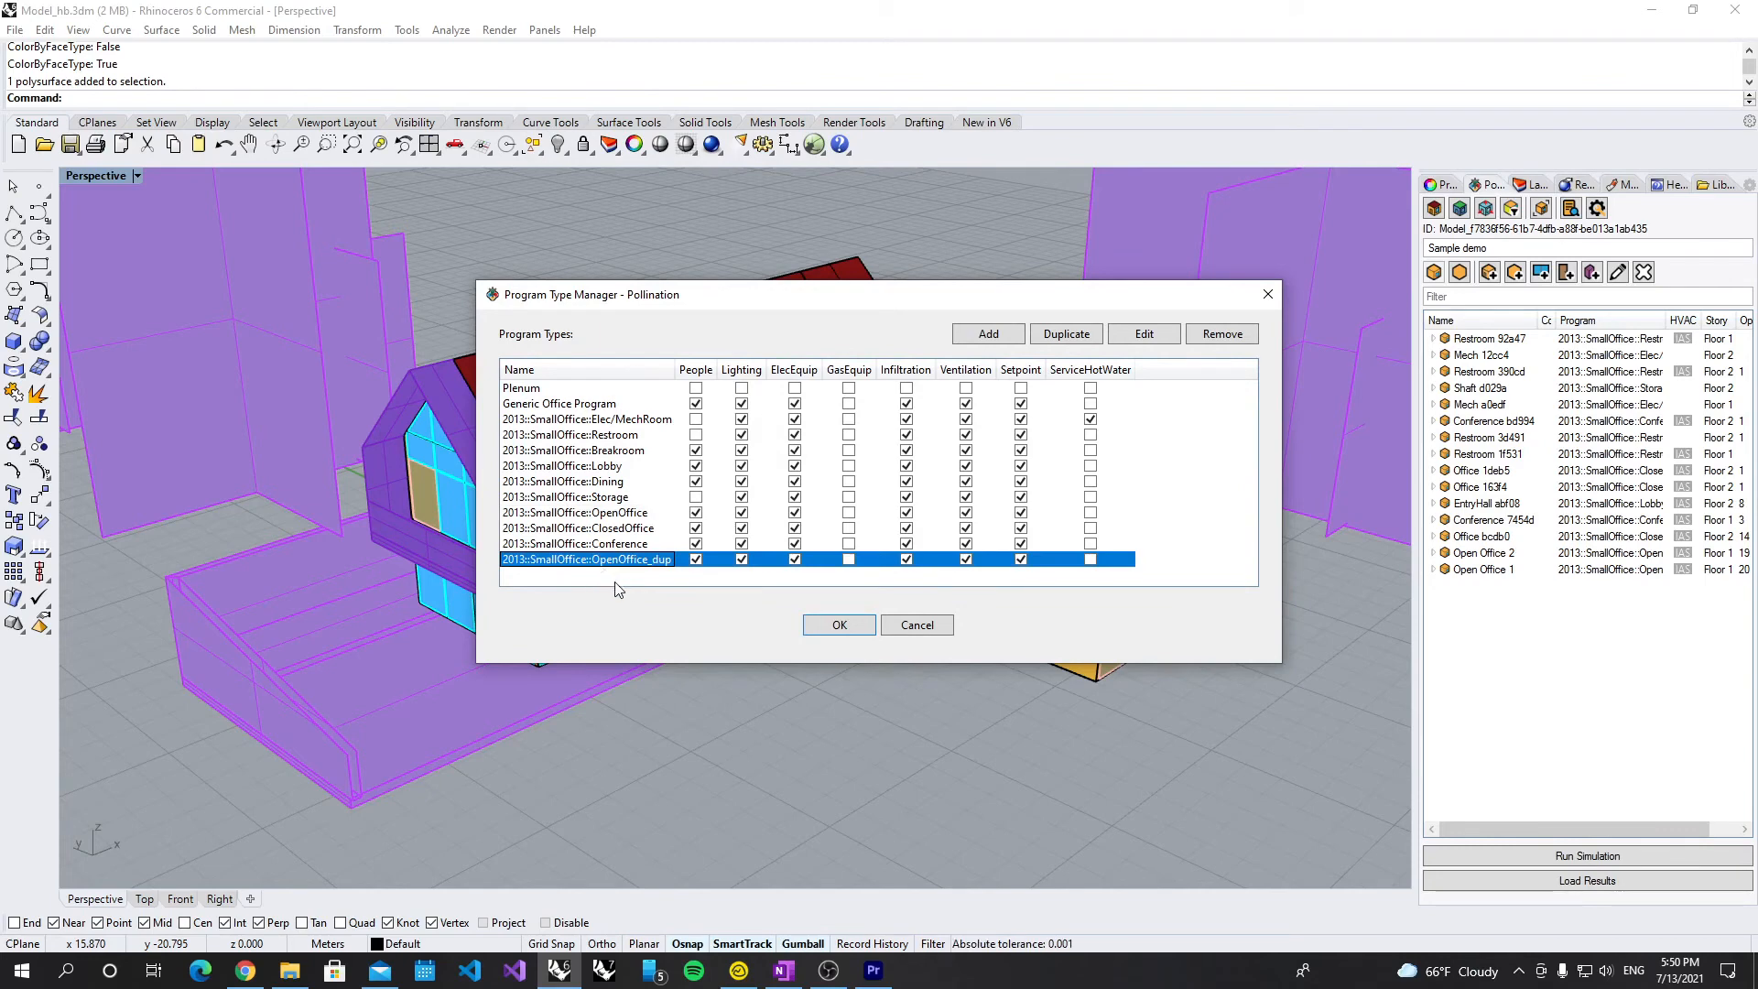
pyautogui.click(837, 624)
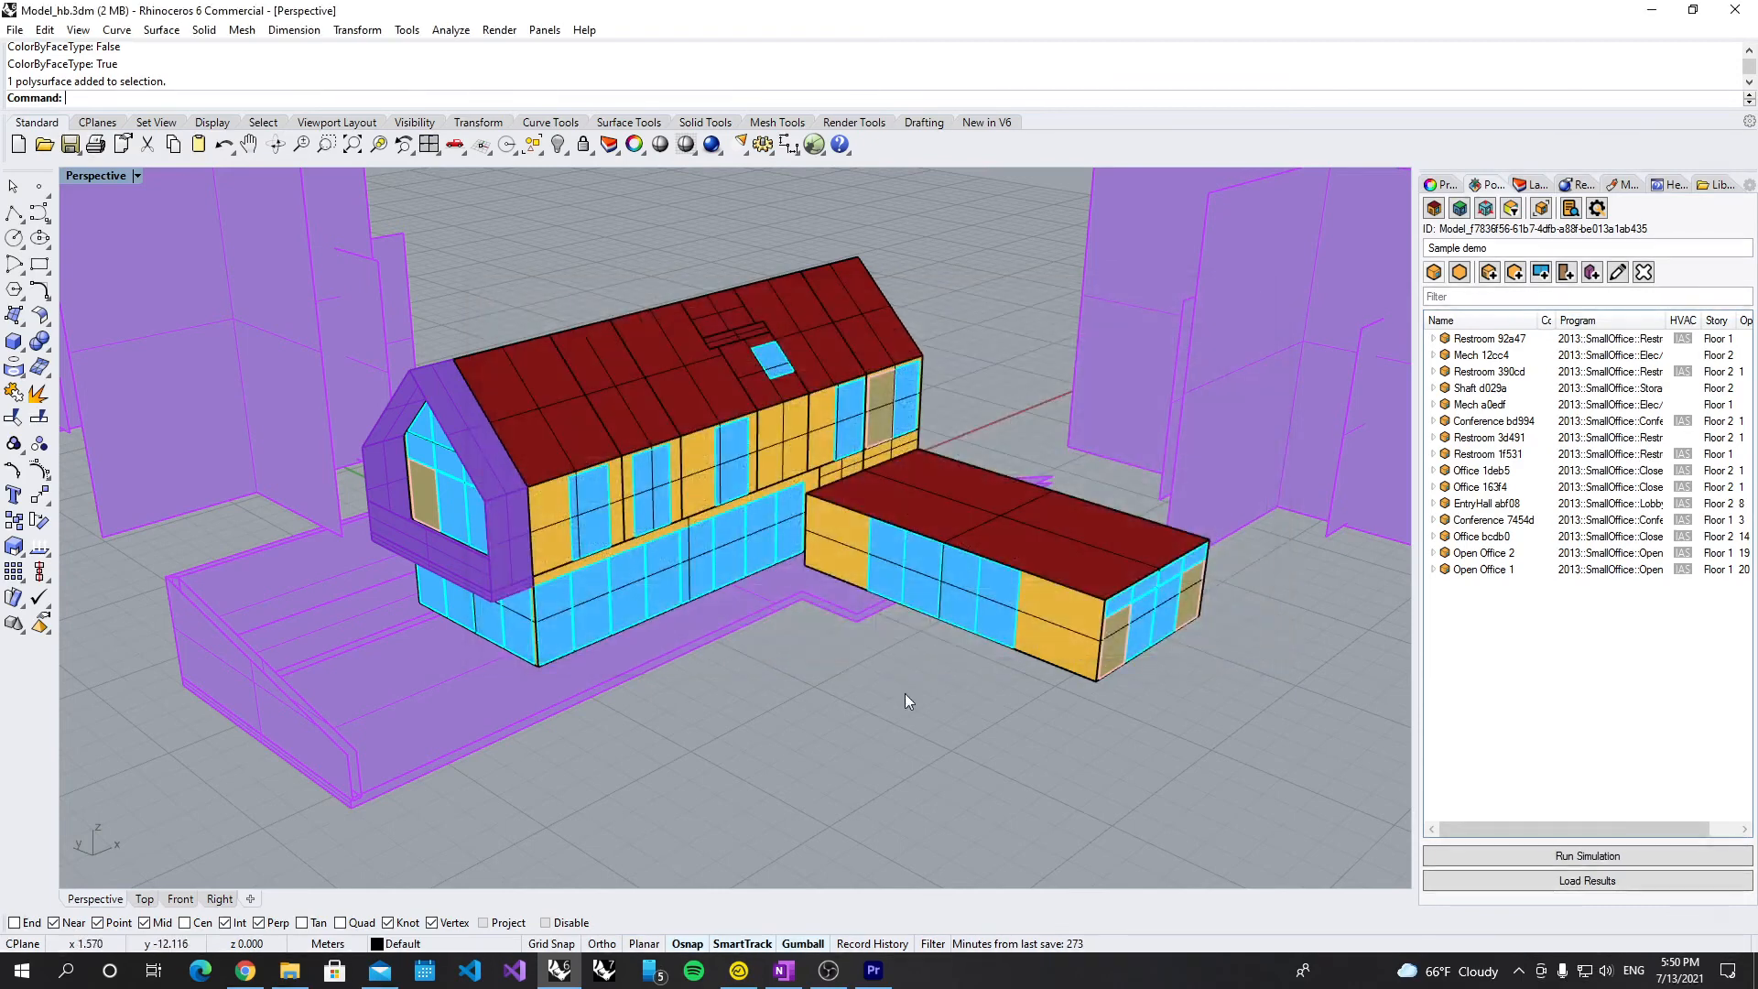
# Step: Assign the 2013::SmallOffice::OpenOffice_dup program type to room Open Office 1
pyautogui.click(1470, 571)
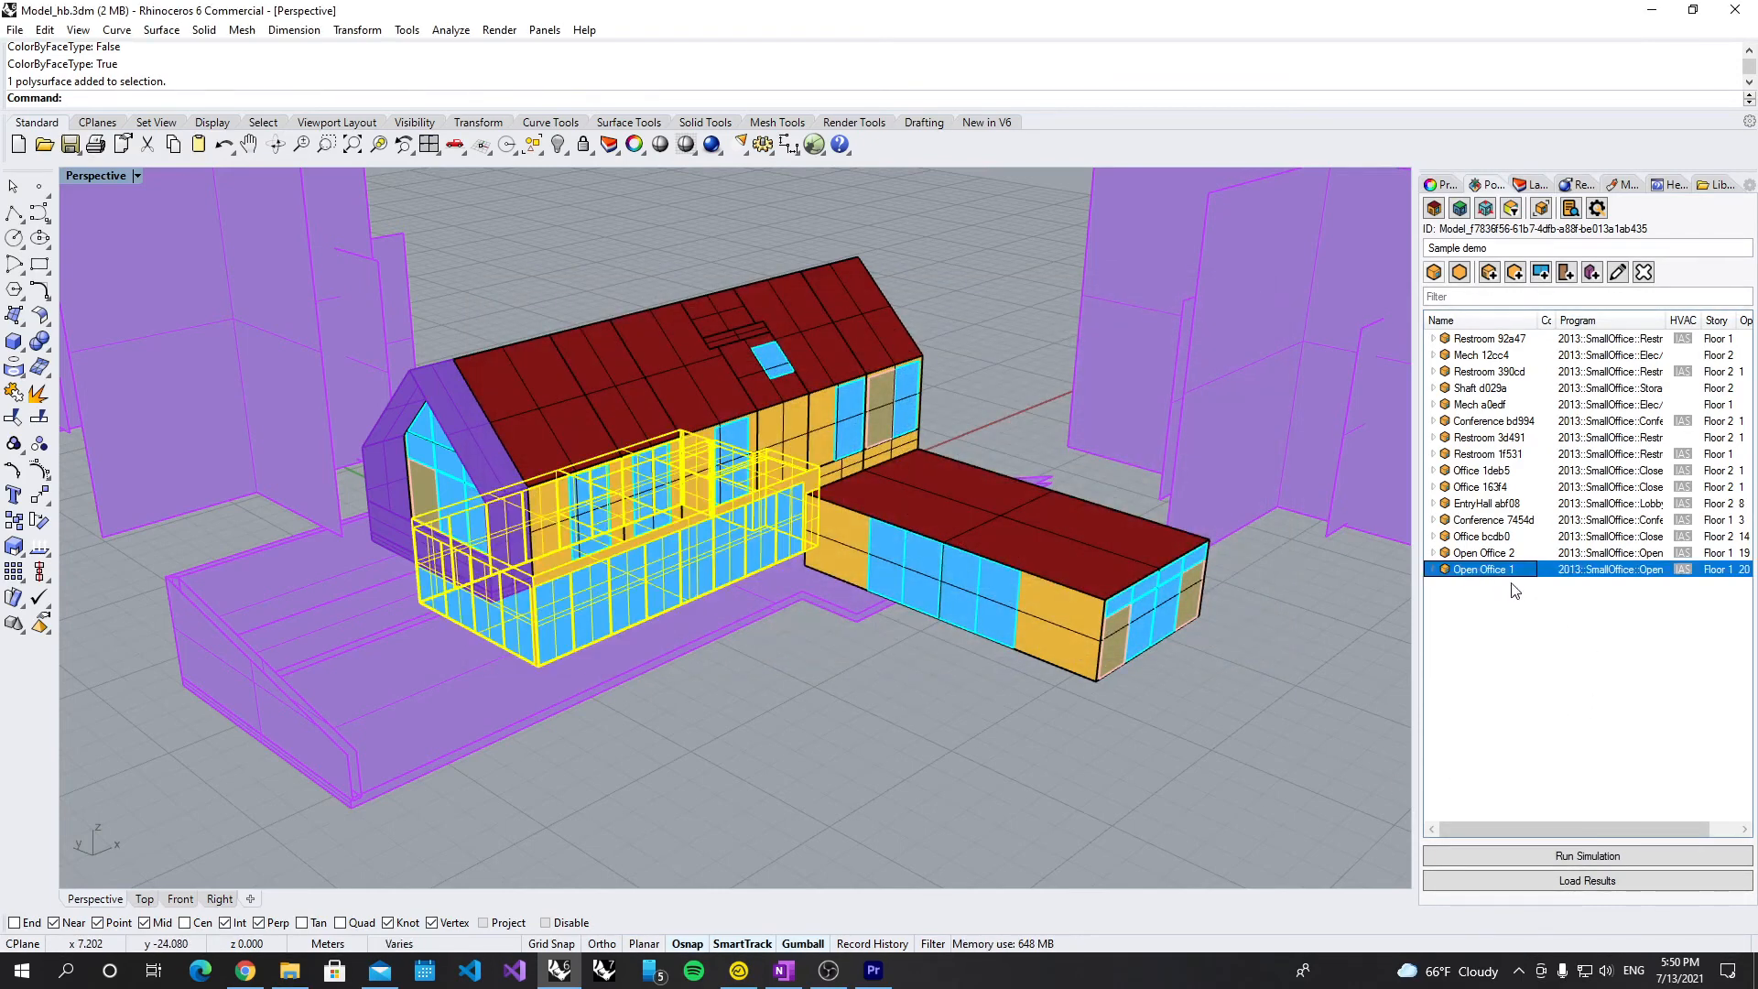
pyautogui.doubleClick(1489, 571)
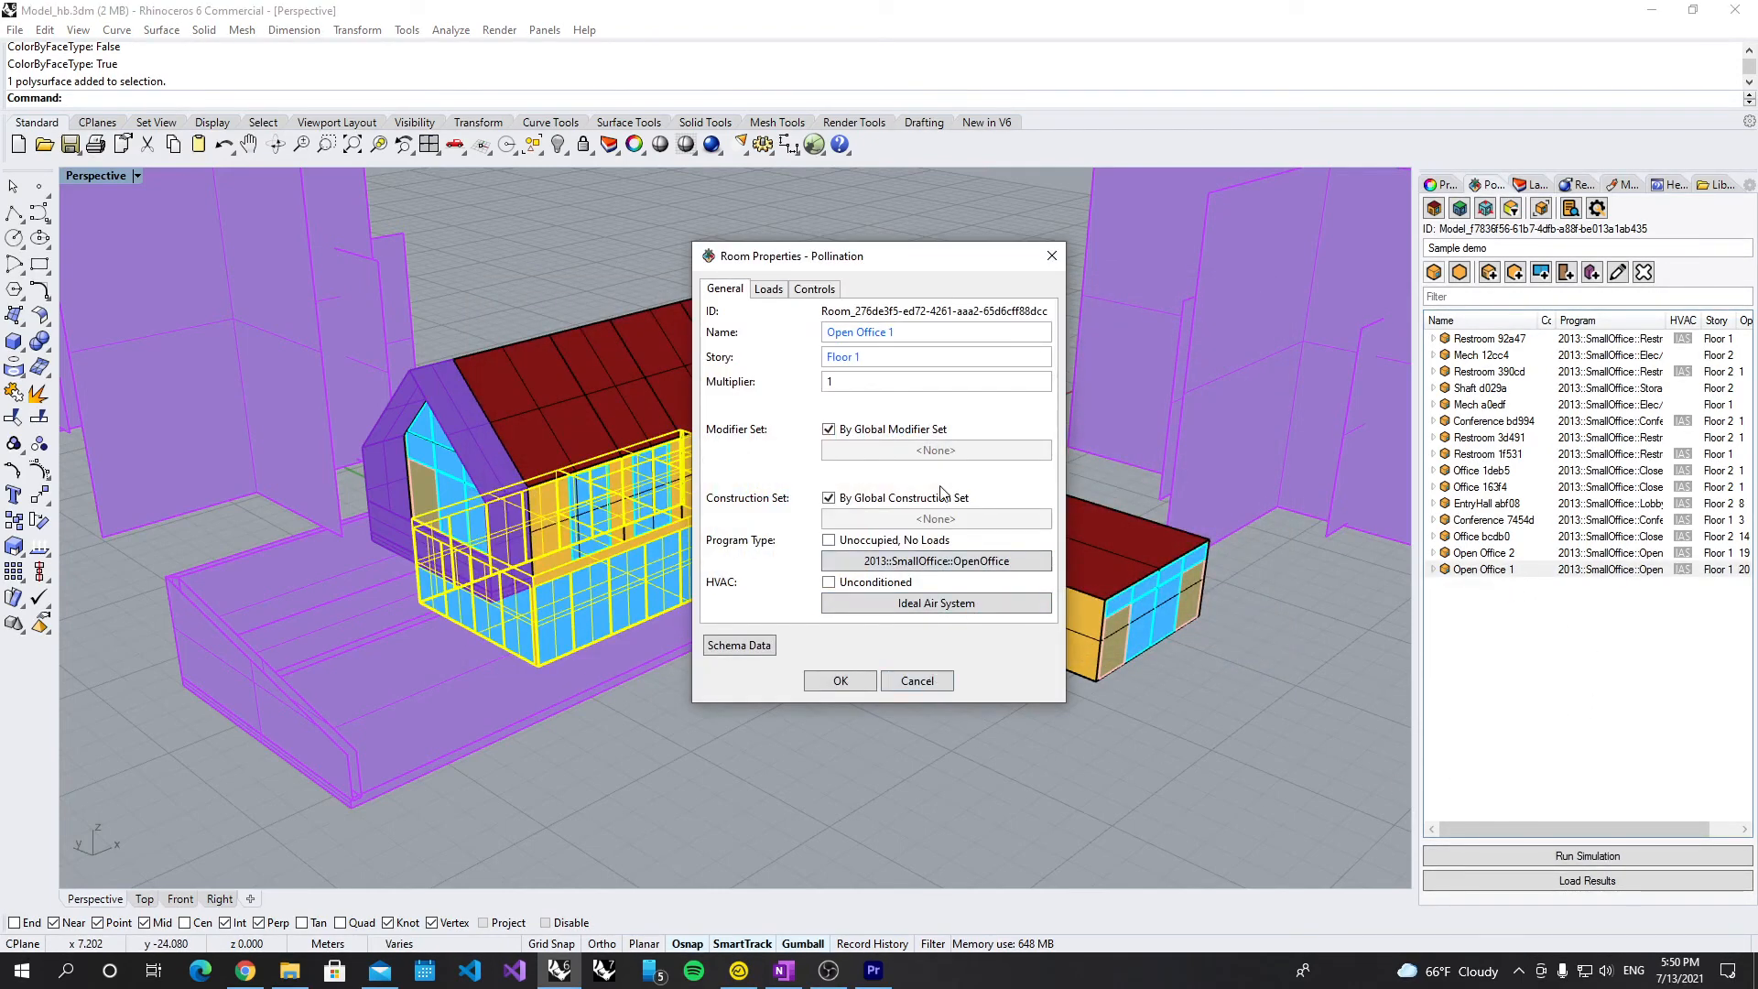
pyautogui.click(884, 570)
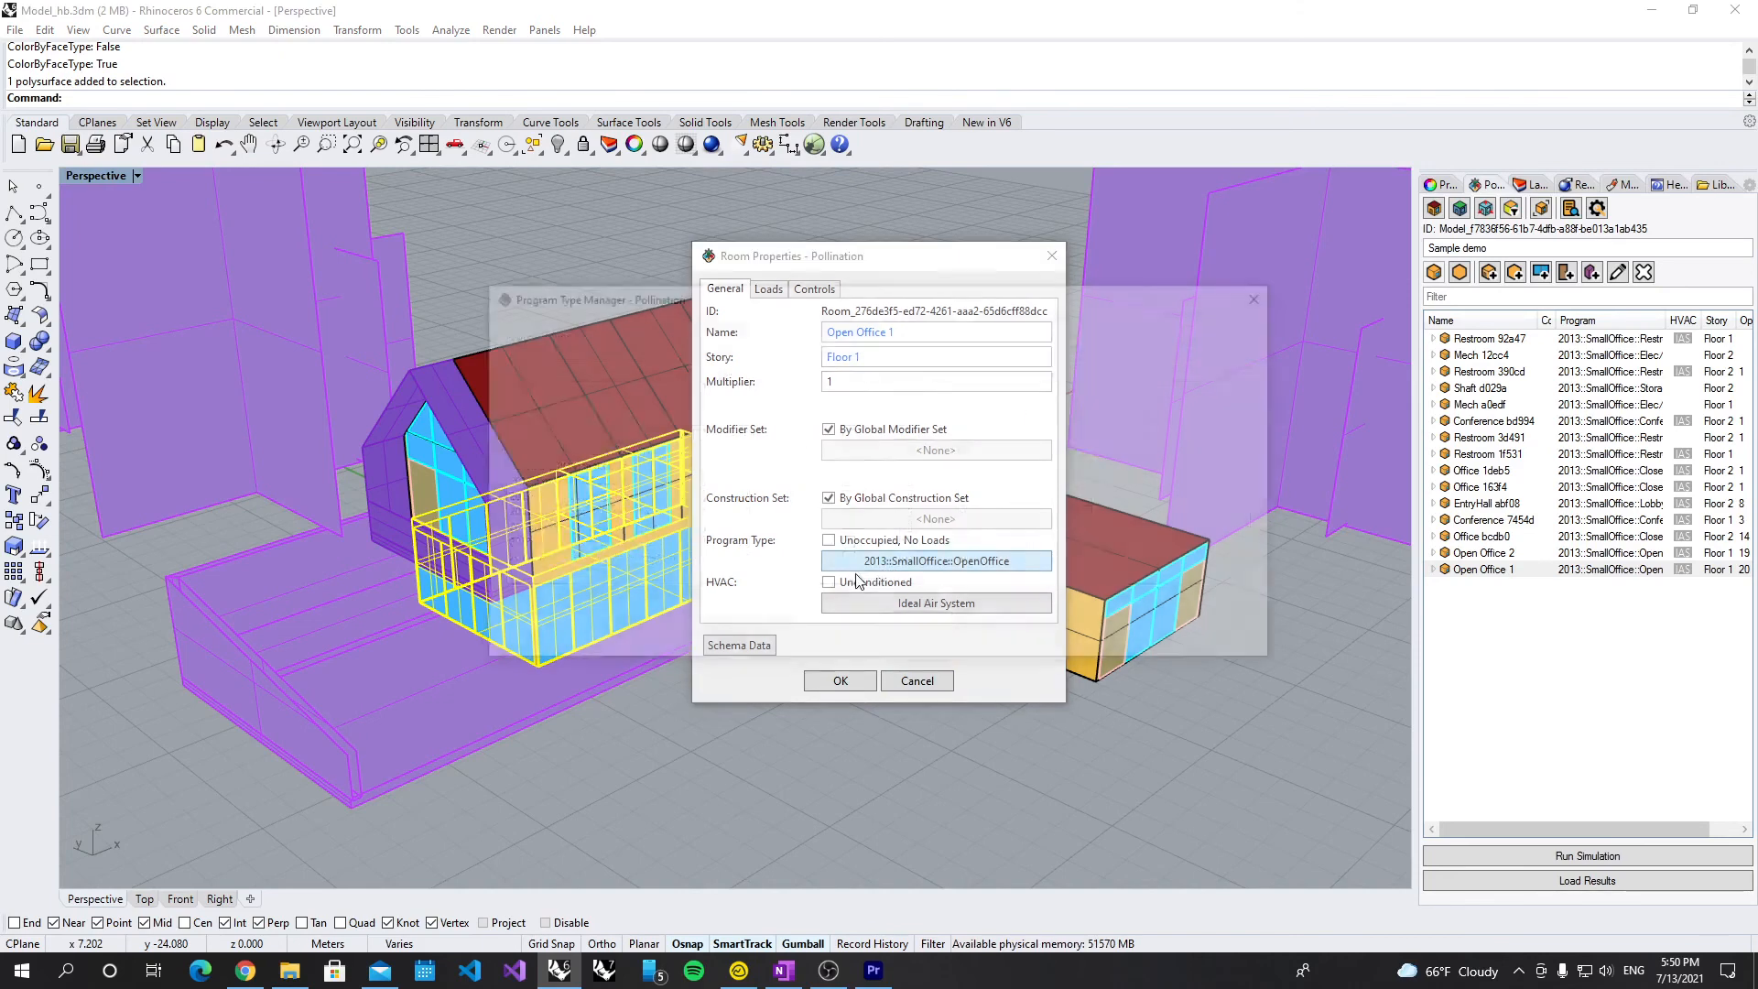
pyautogui.click(639, 561)
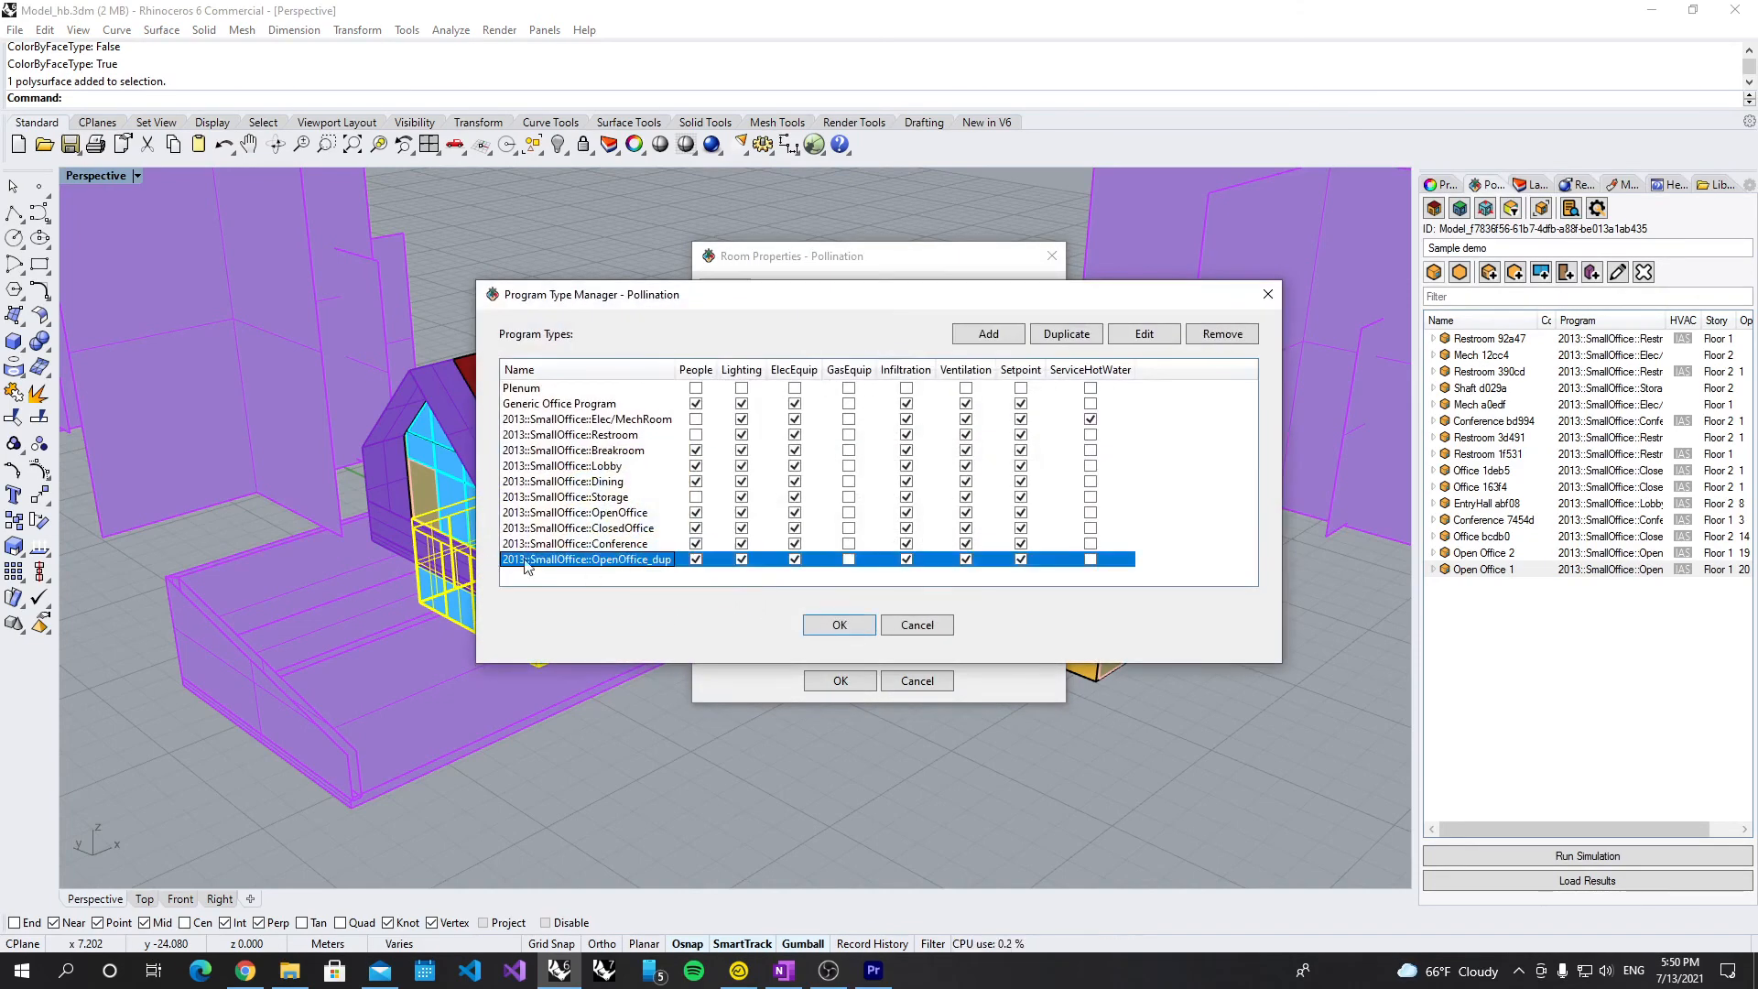
pyautogui.click(837, 625)
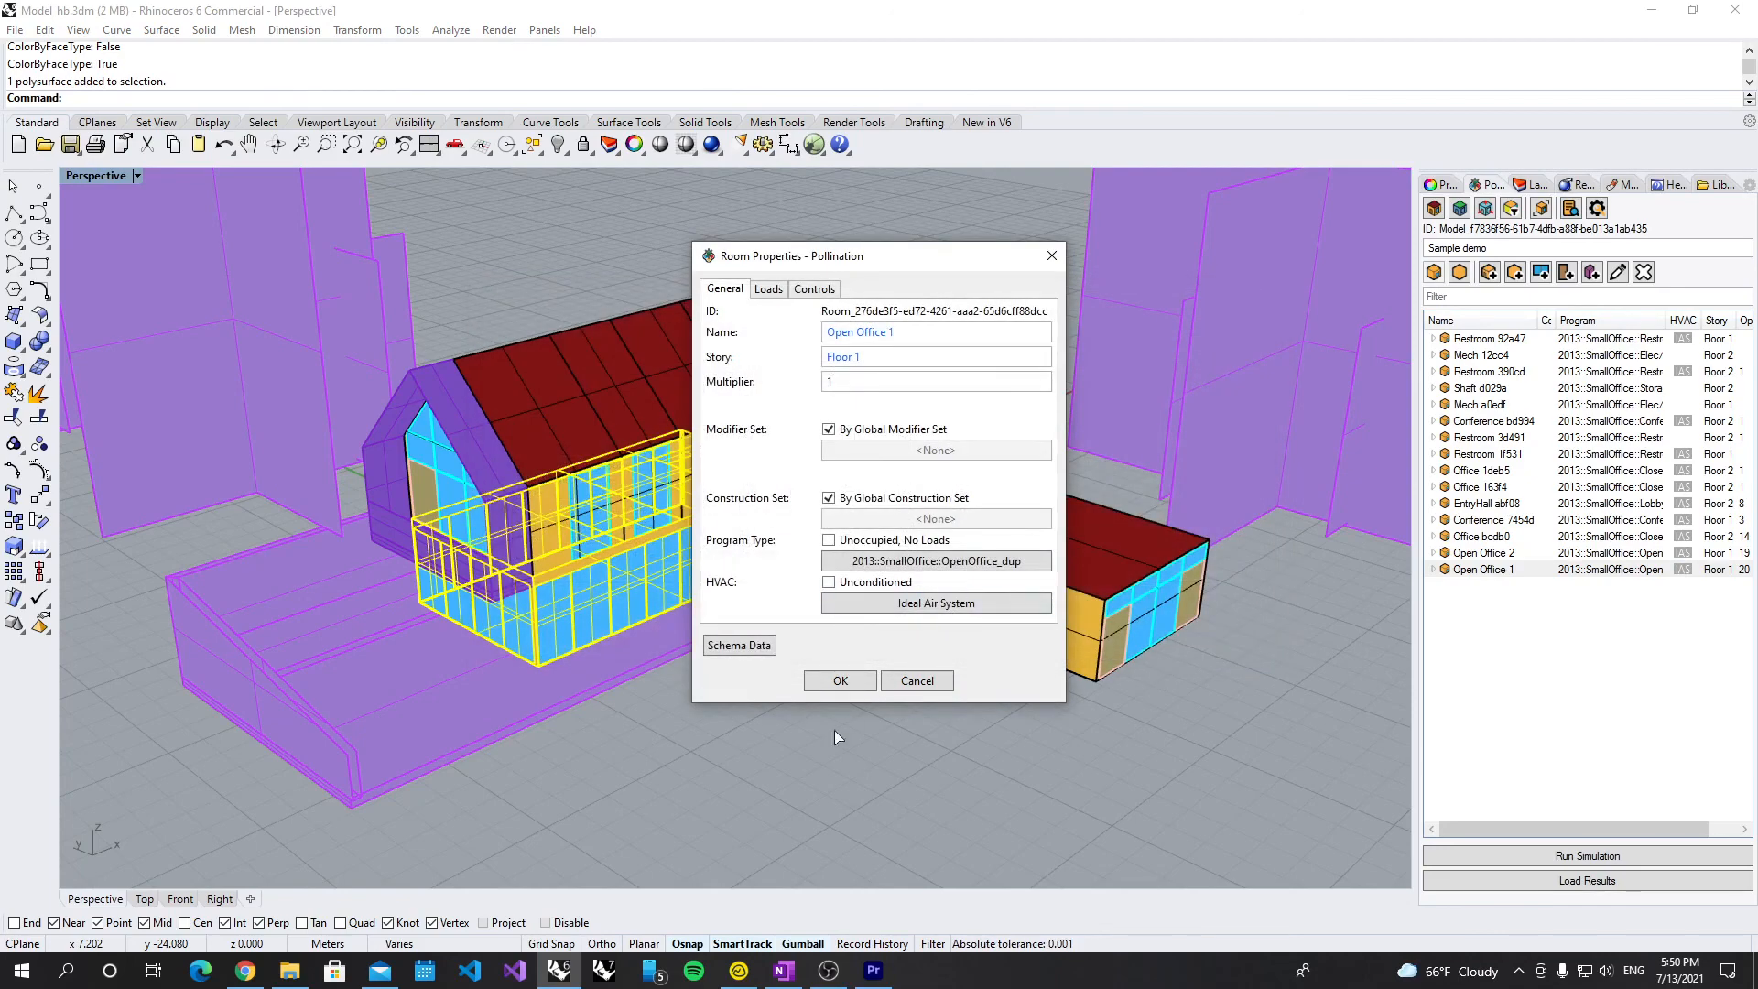
pyautogui.click(835, 680)
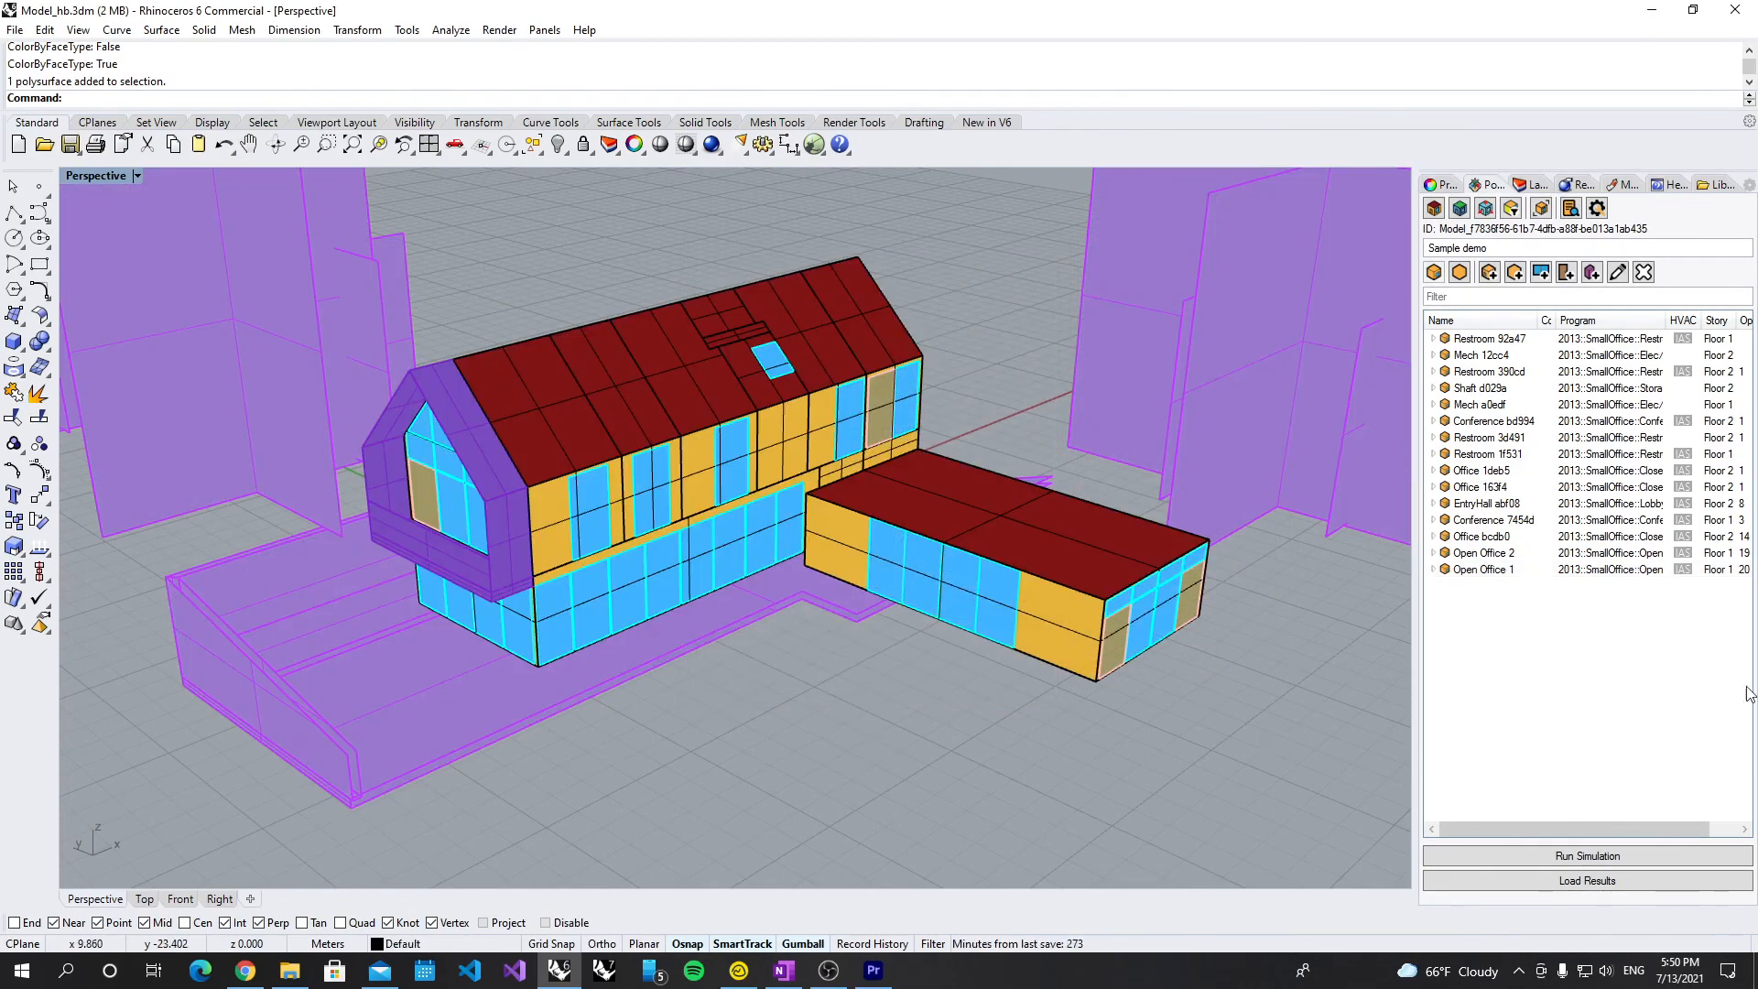